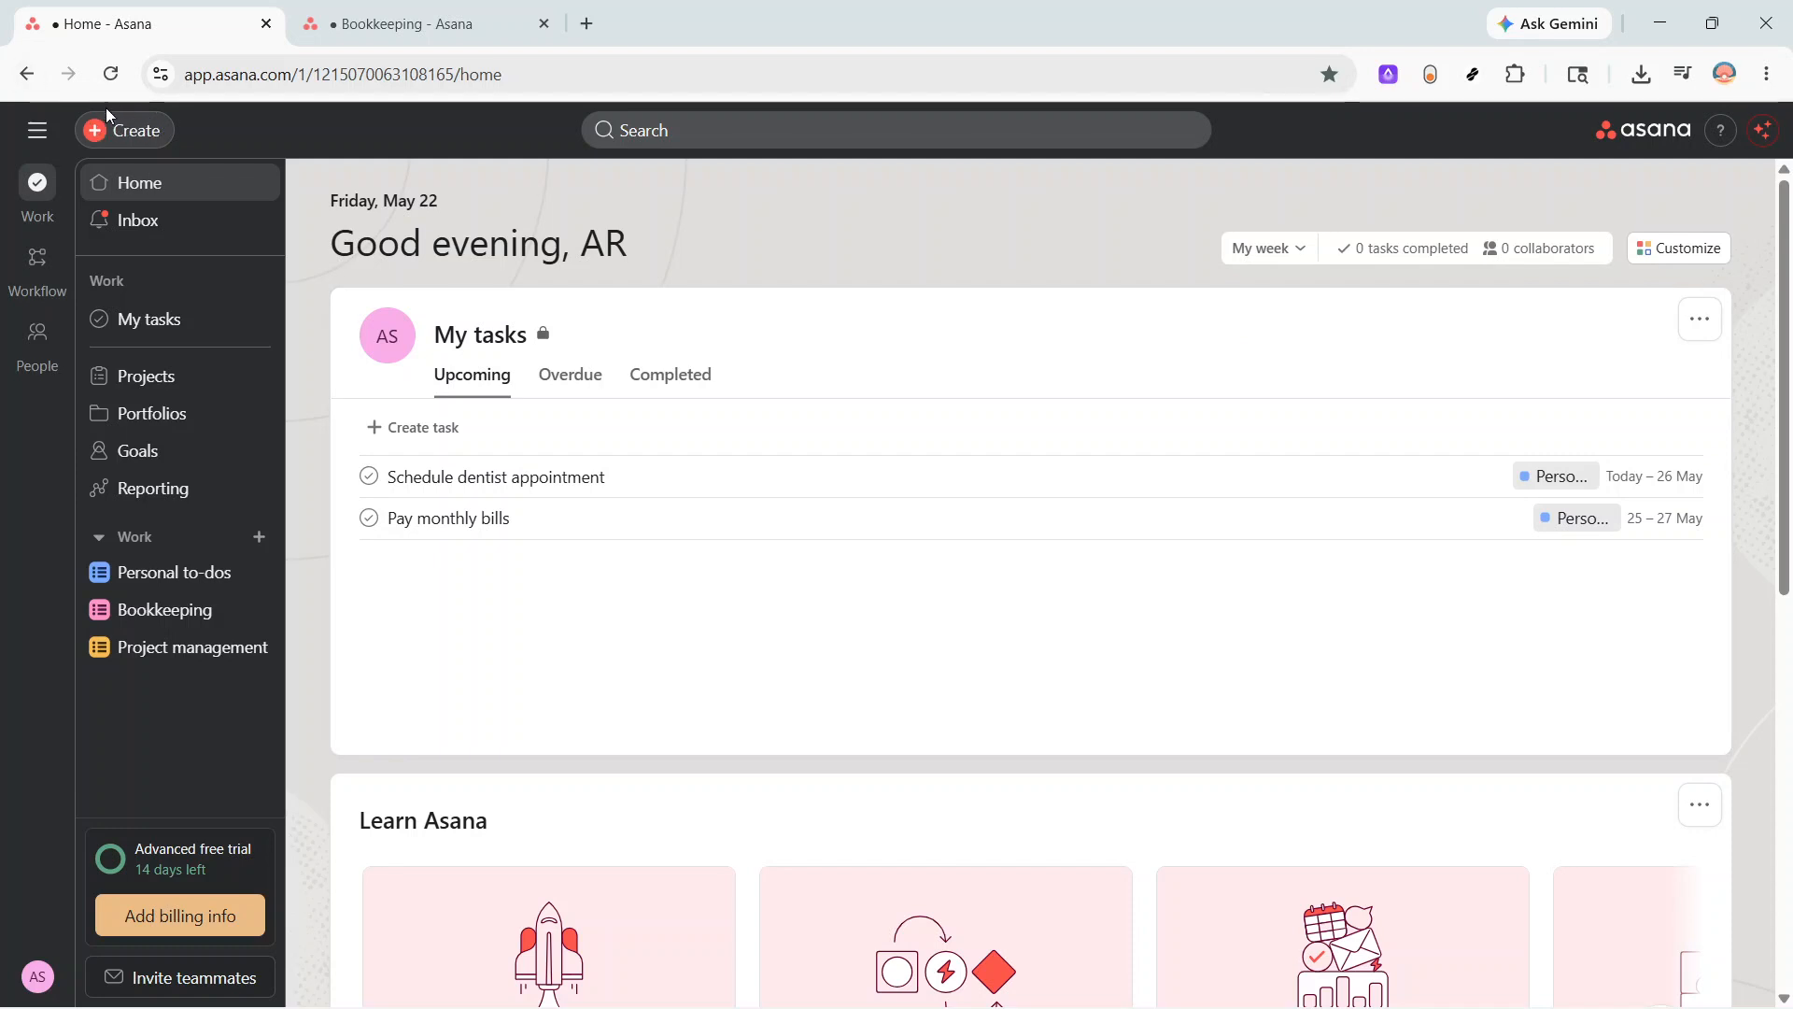
# - Start a new blank project named Bookkeeping and continue to its view selection
pyautogui.click(122, 140)
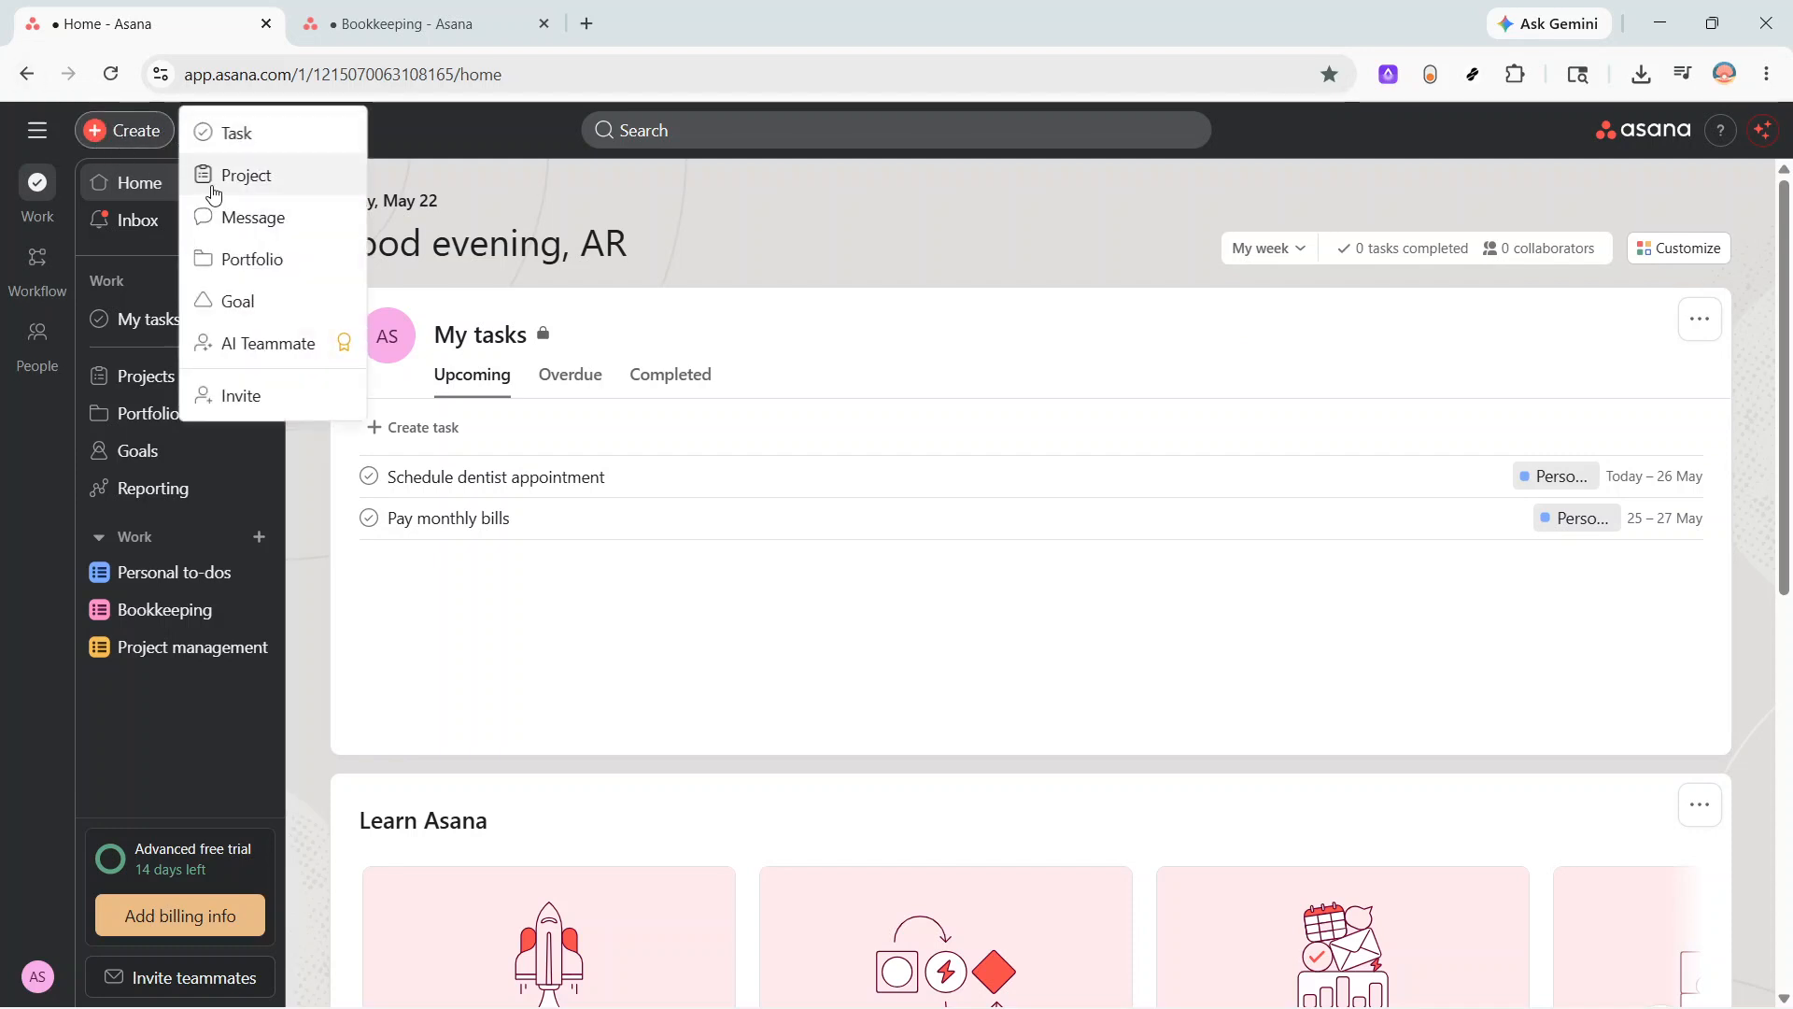
pyautogui.click(213, 192)
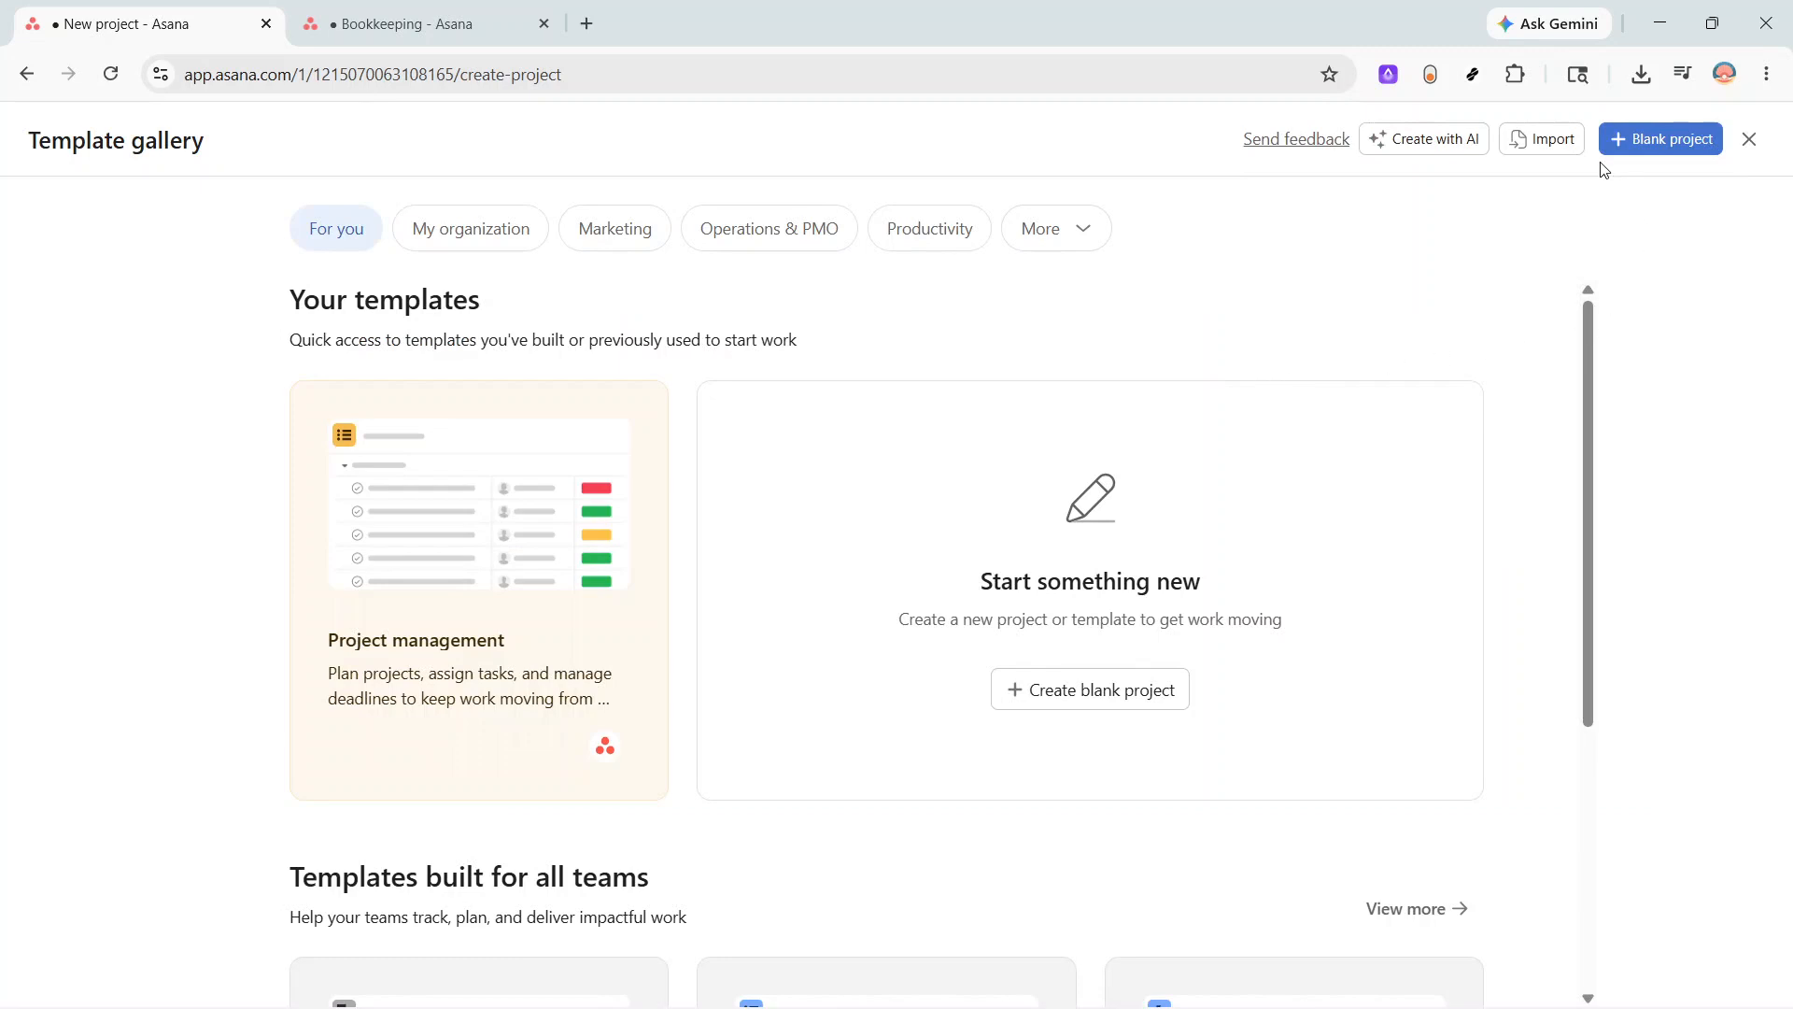
pyautogui.click(1712, 140)
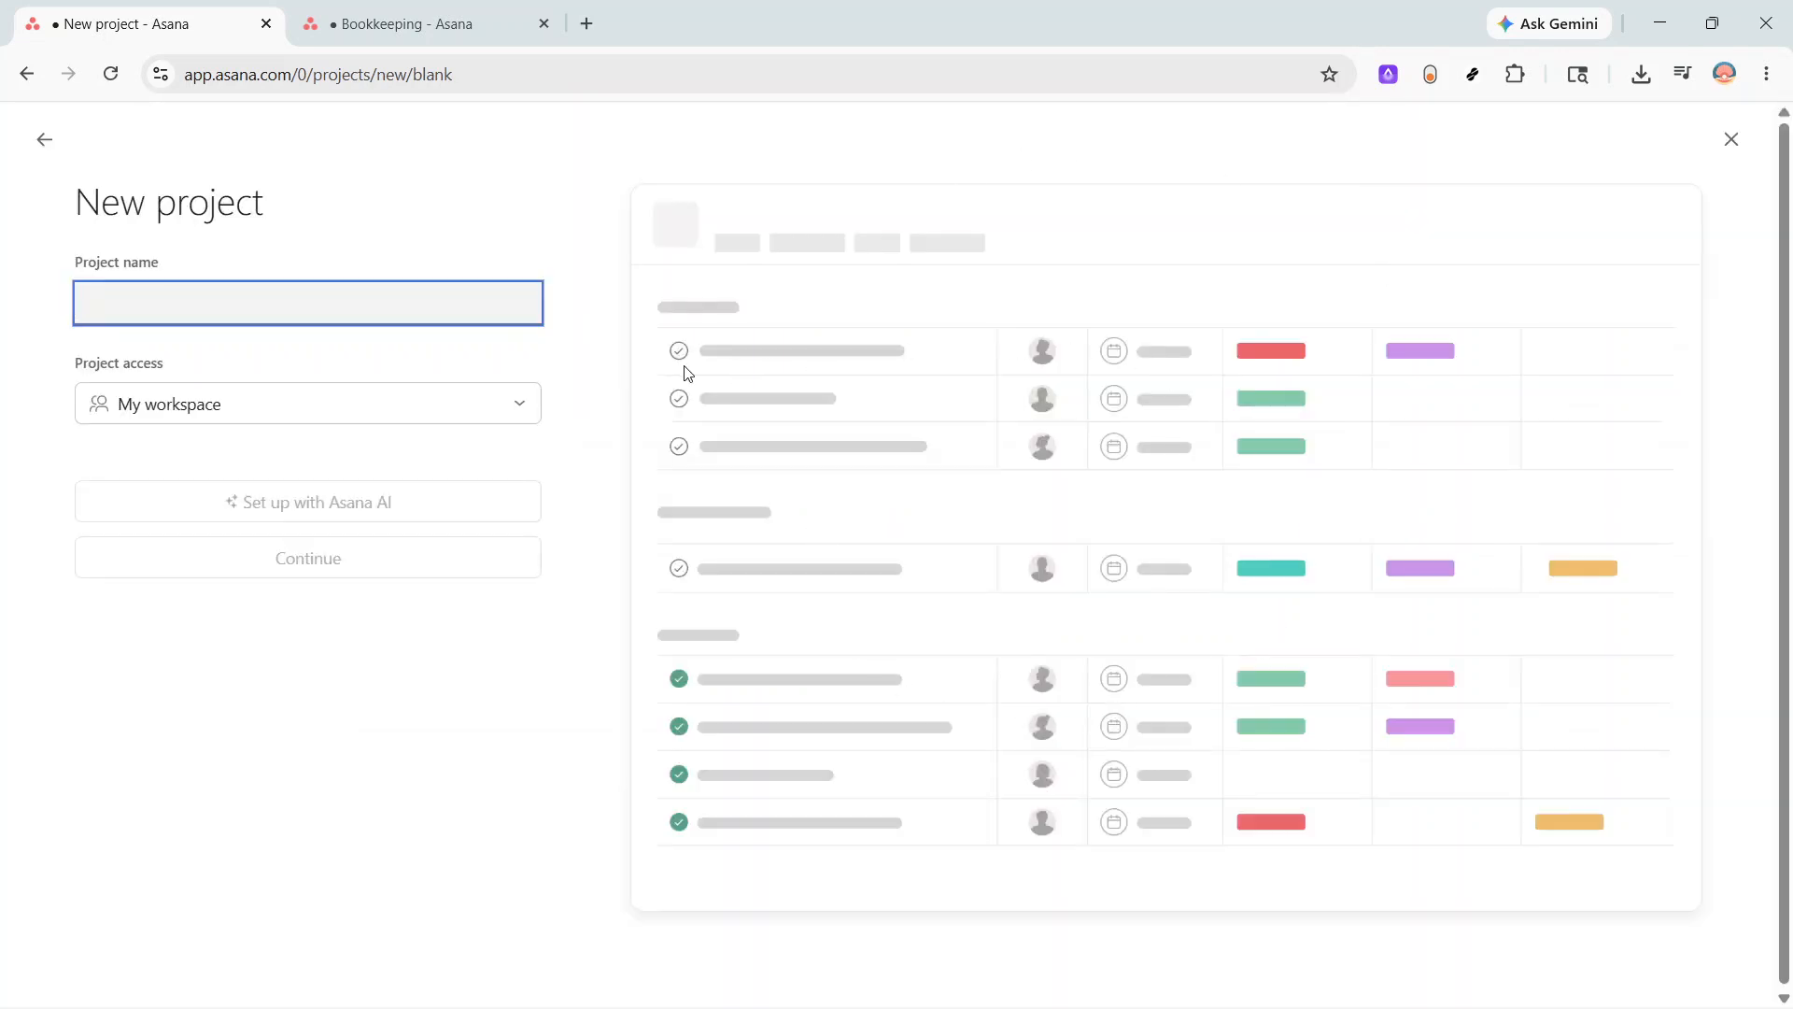
pyautogui.write('Book')
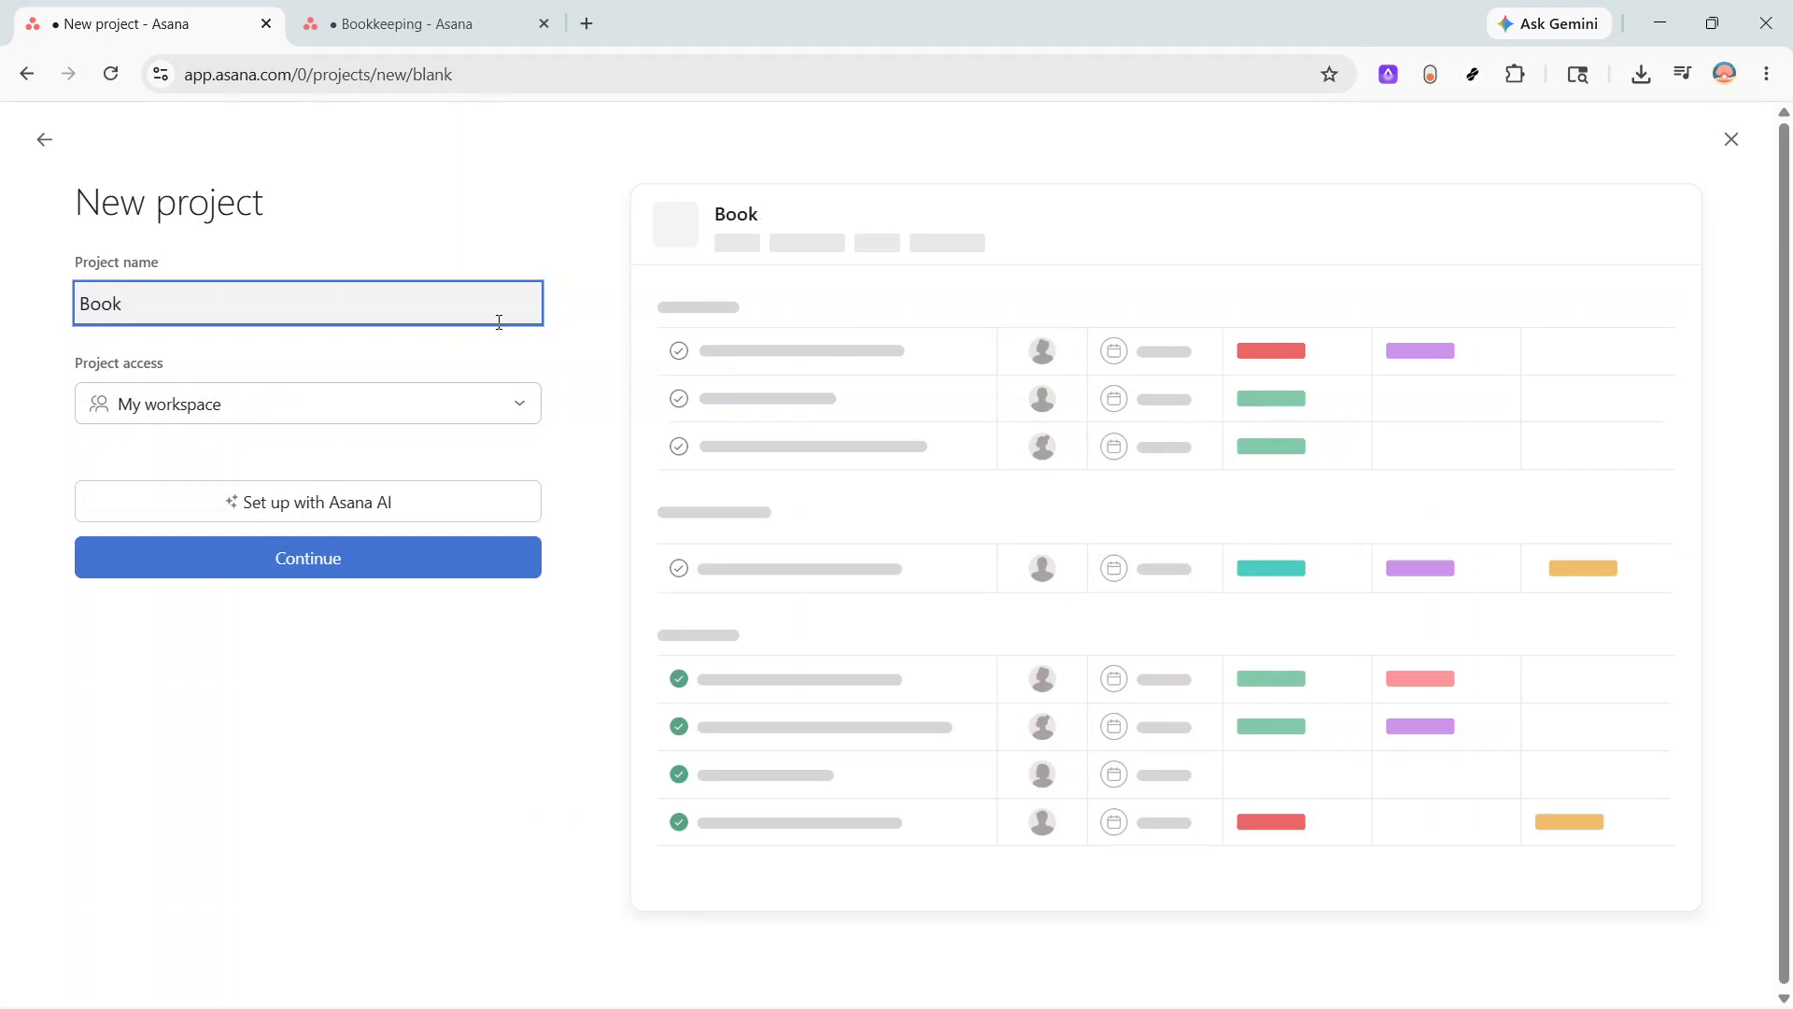
pyautogui.write('ekeepig')
pyautogui.press('BackSpace')
pyautogui.write('b')
pyautogui.press('BackSpace')
pyautogui.write('ng')
pyautogui.click(376, 563)
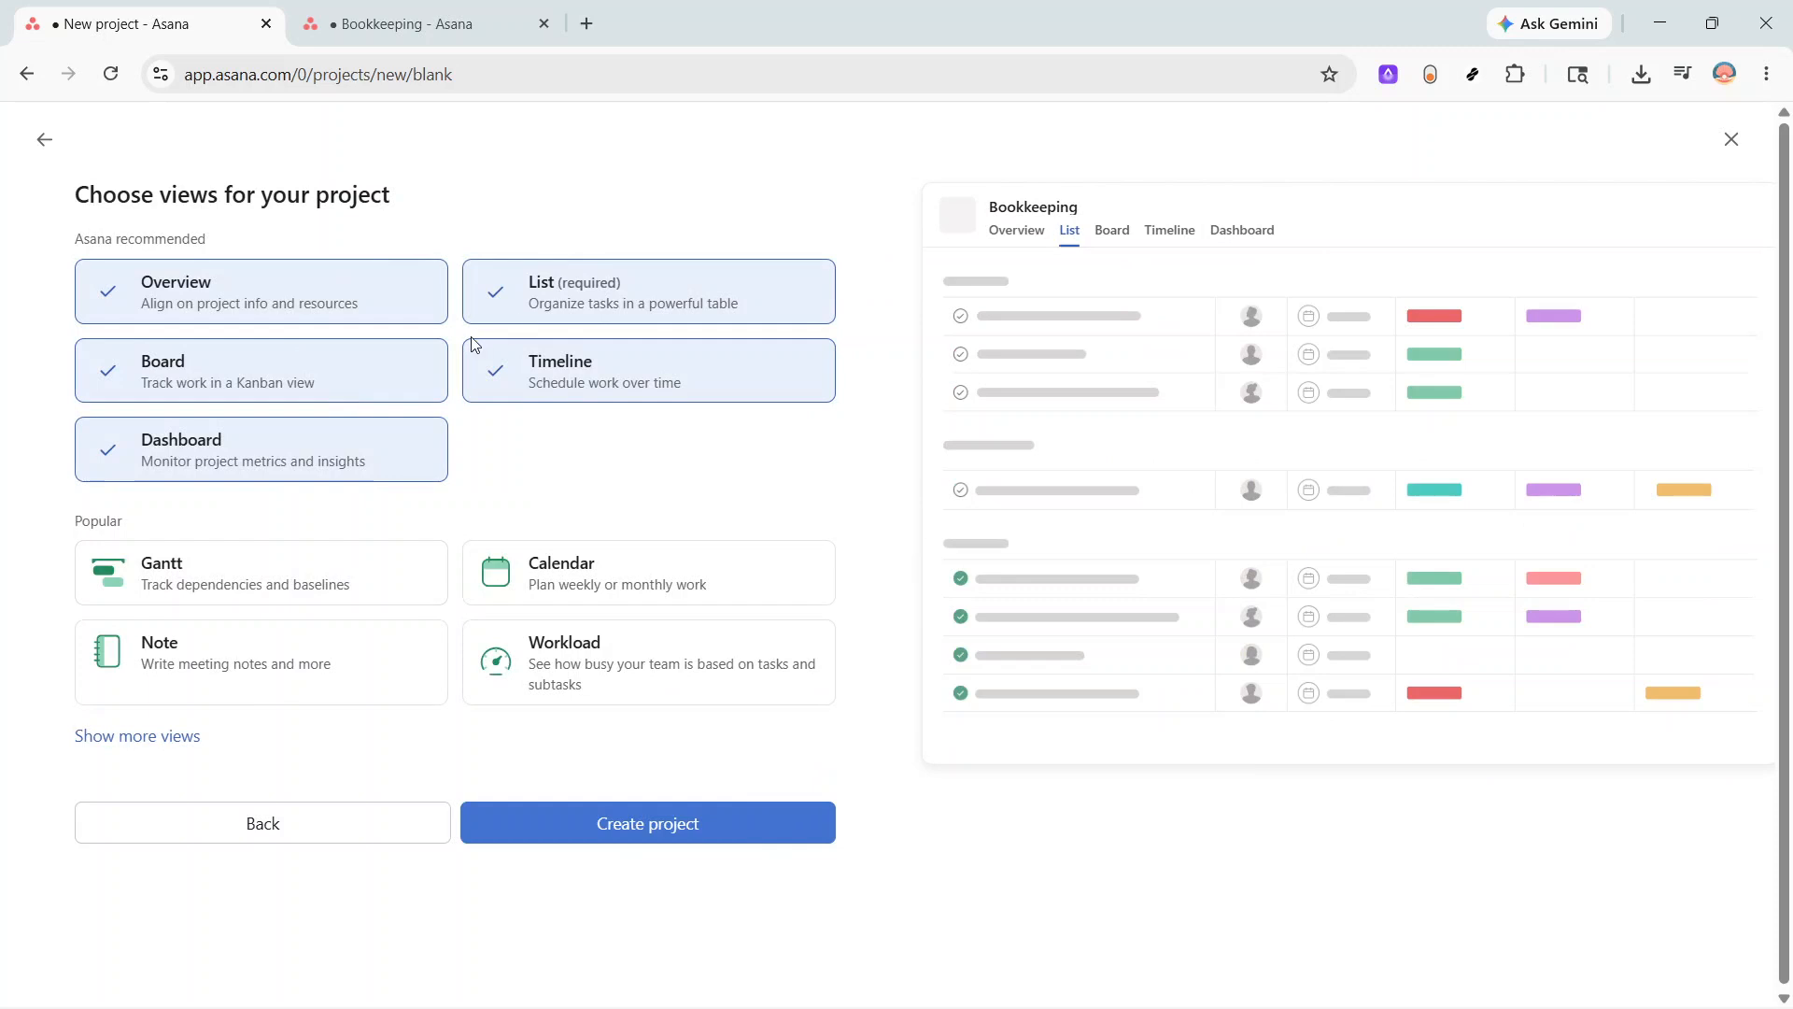
# - Deselect the Timeline, Dashboard, Board and Overview views, keeping only the required List view for the project
pyautogui.click(497, 381)
pyautogui.click(326, 473)
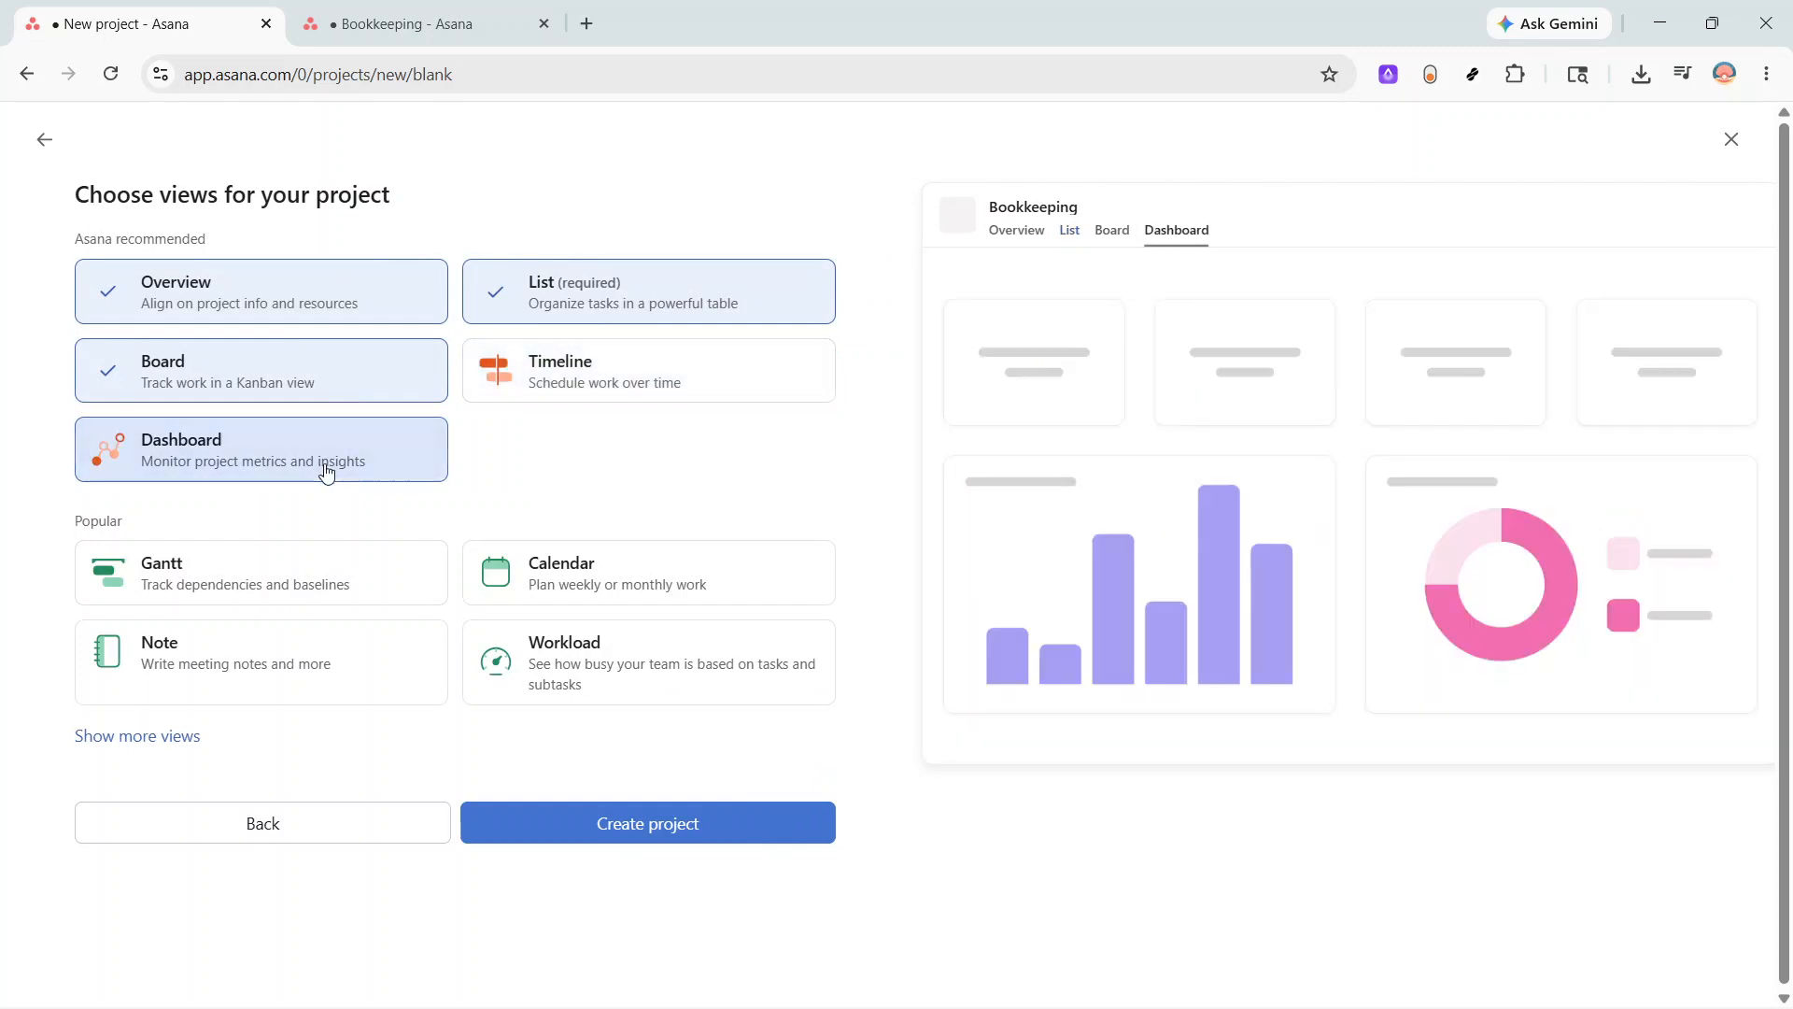
pyautogui.click(338, 386)
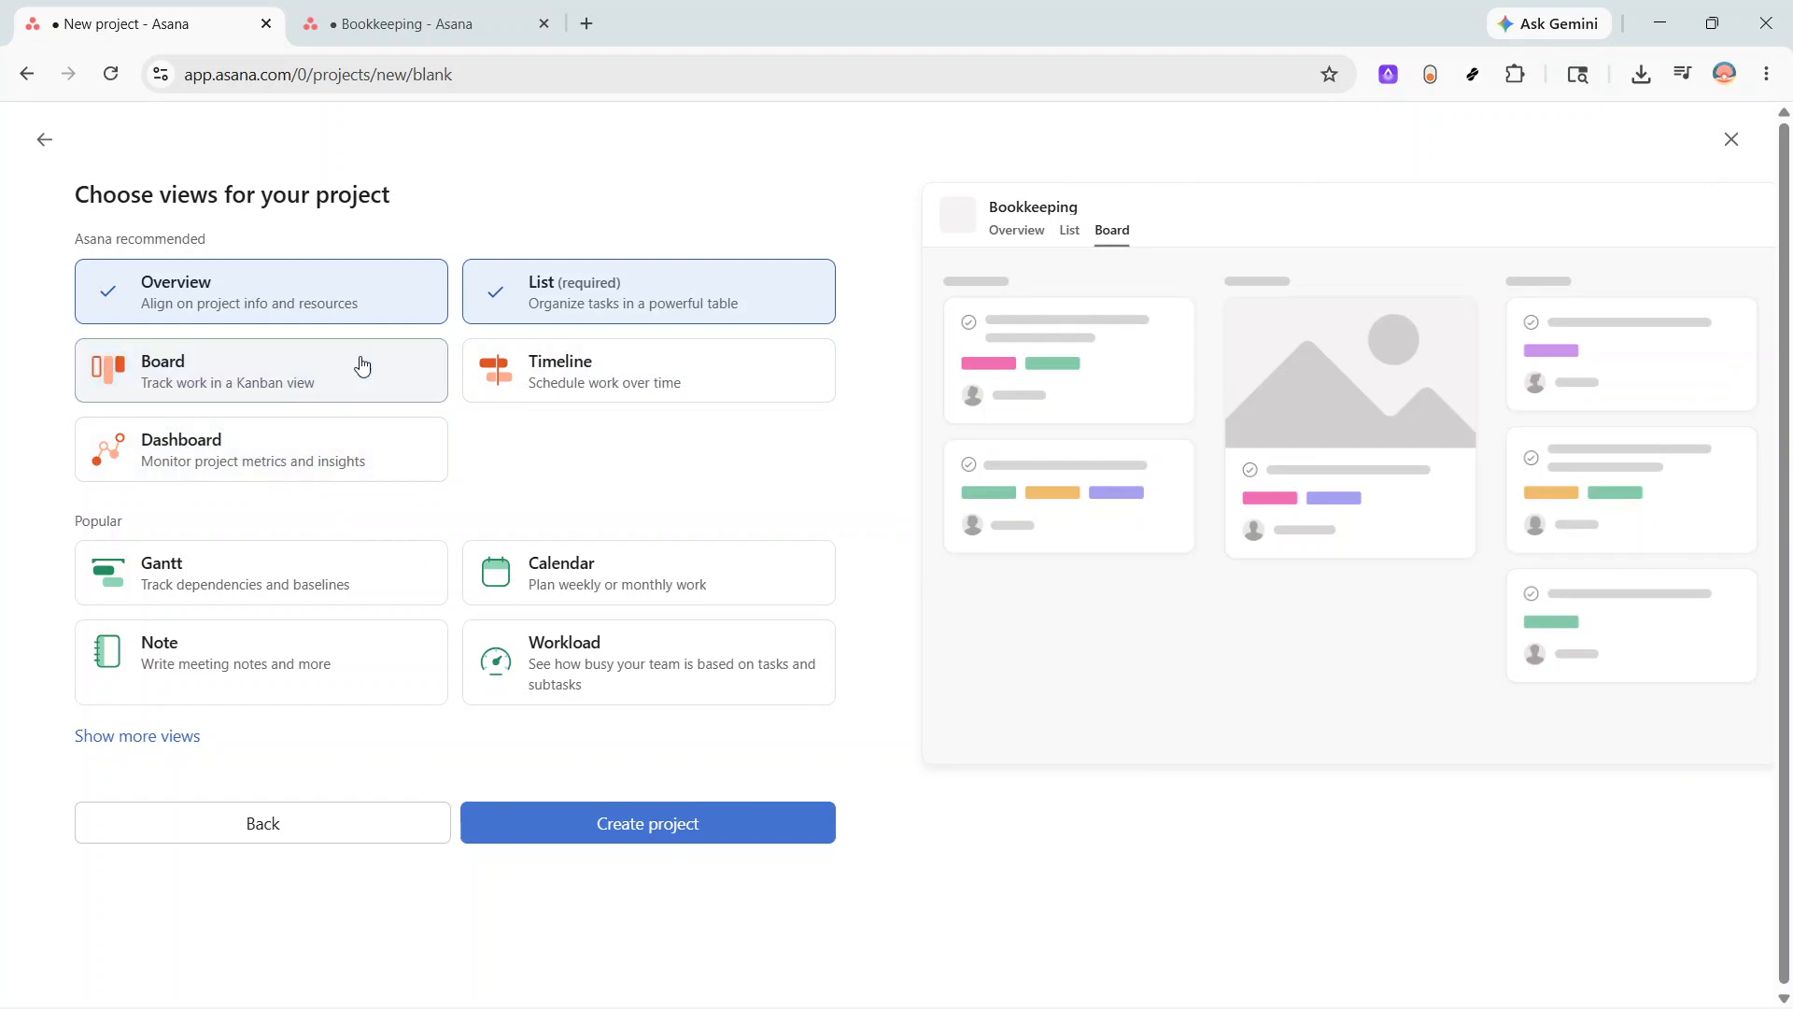
pyautogui.click(352, 282)
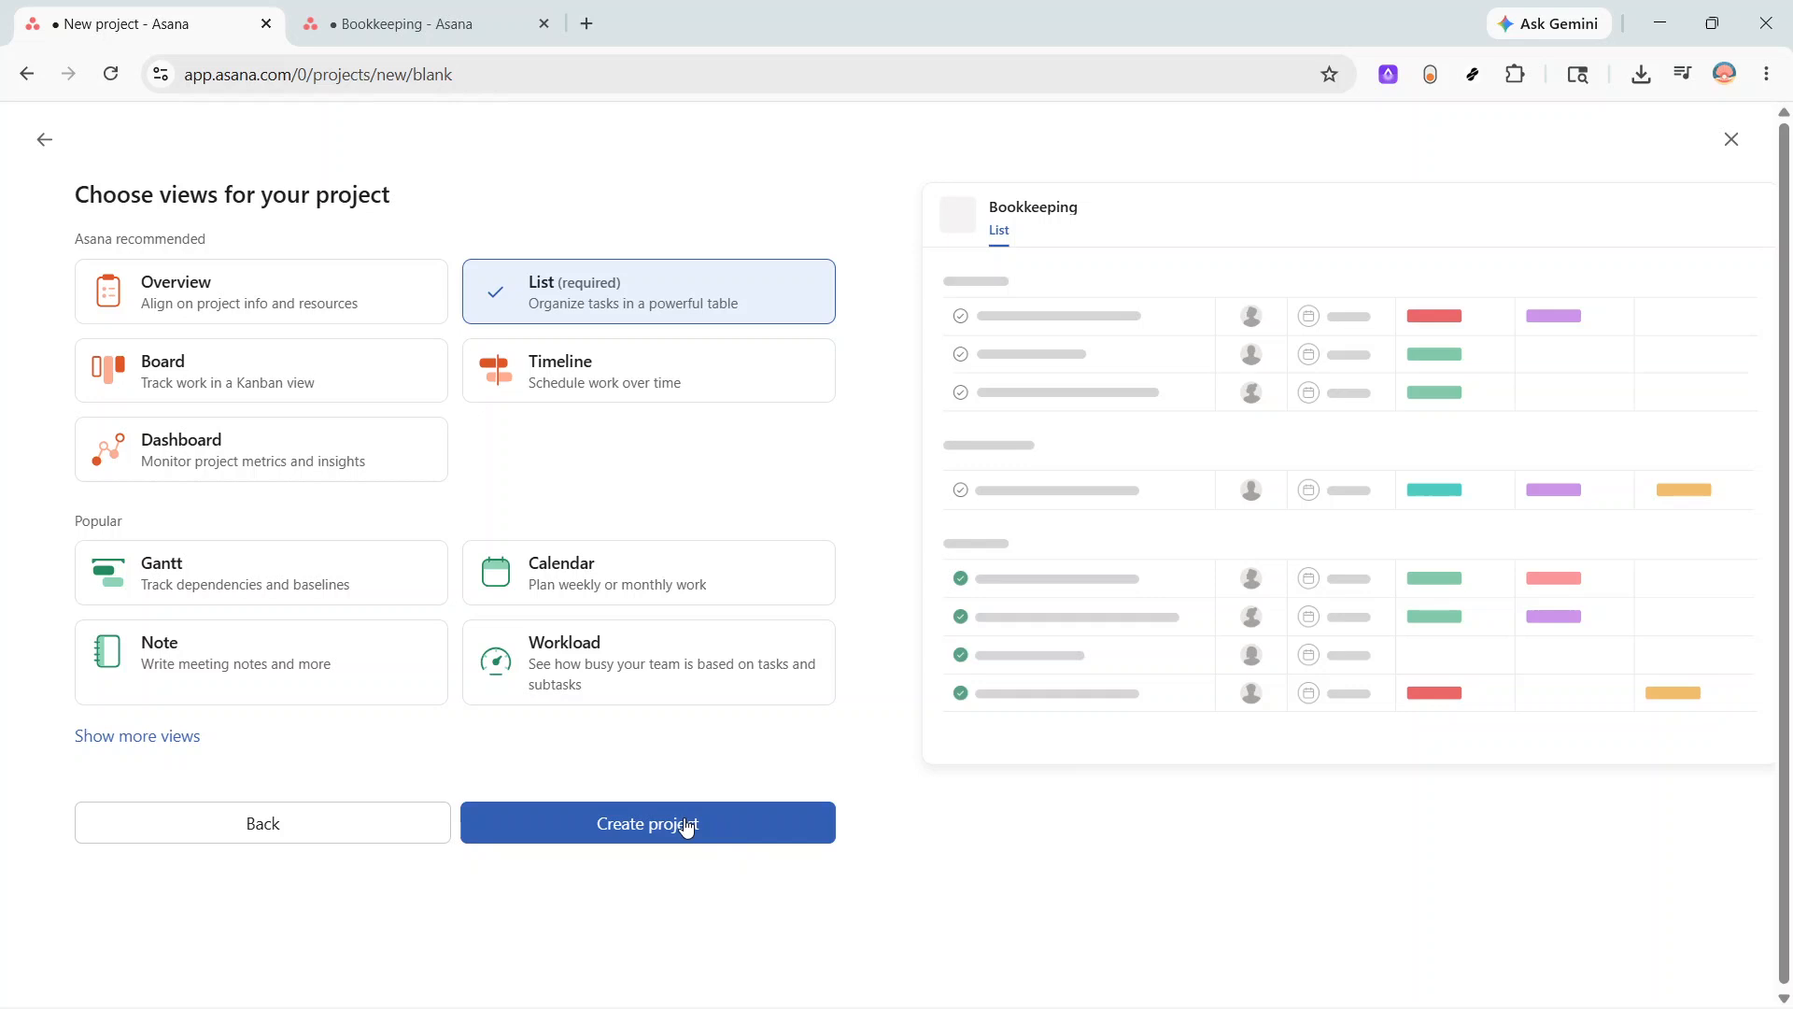
# - Switch to the browser tab with the existing Bookkeeping project and add a section named Yearly
pyautogui.click(523, 11)
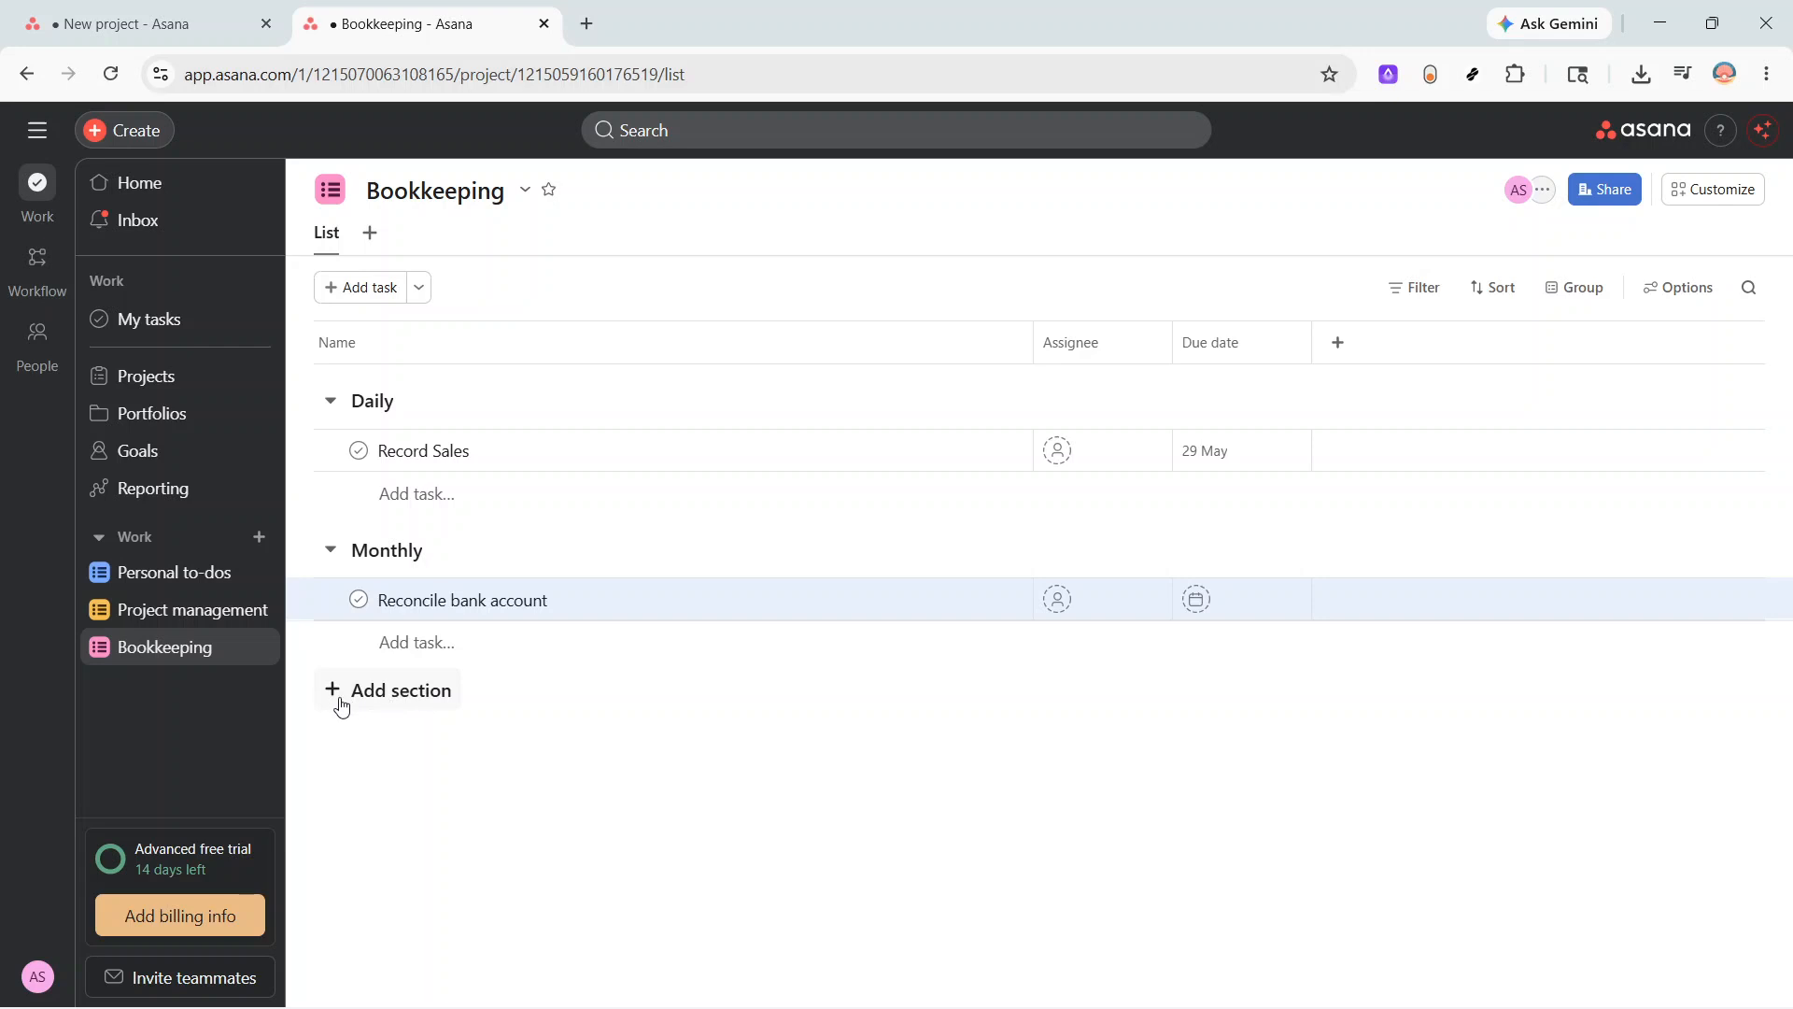
pyautogui.click(414, 691)
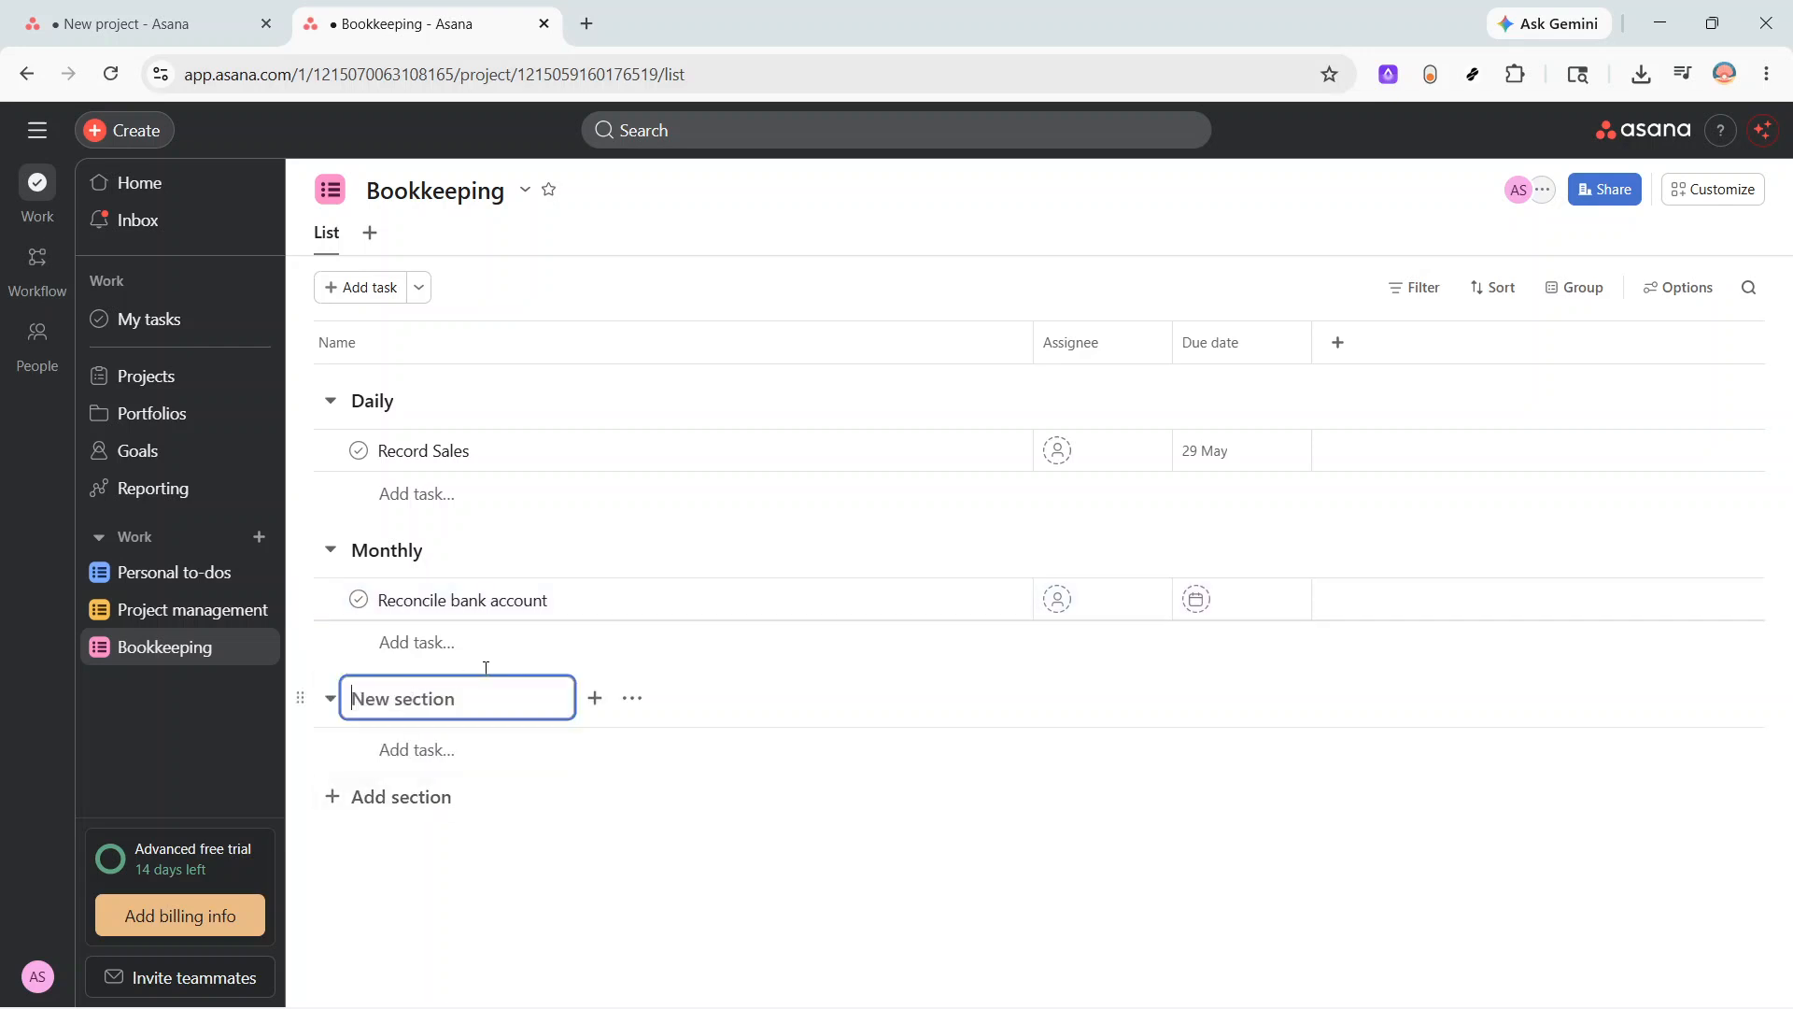
pyautogui.write('Yearly')
pyautogui.press('Return')
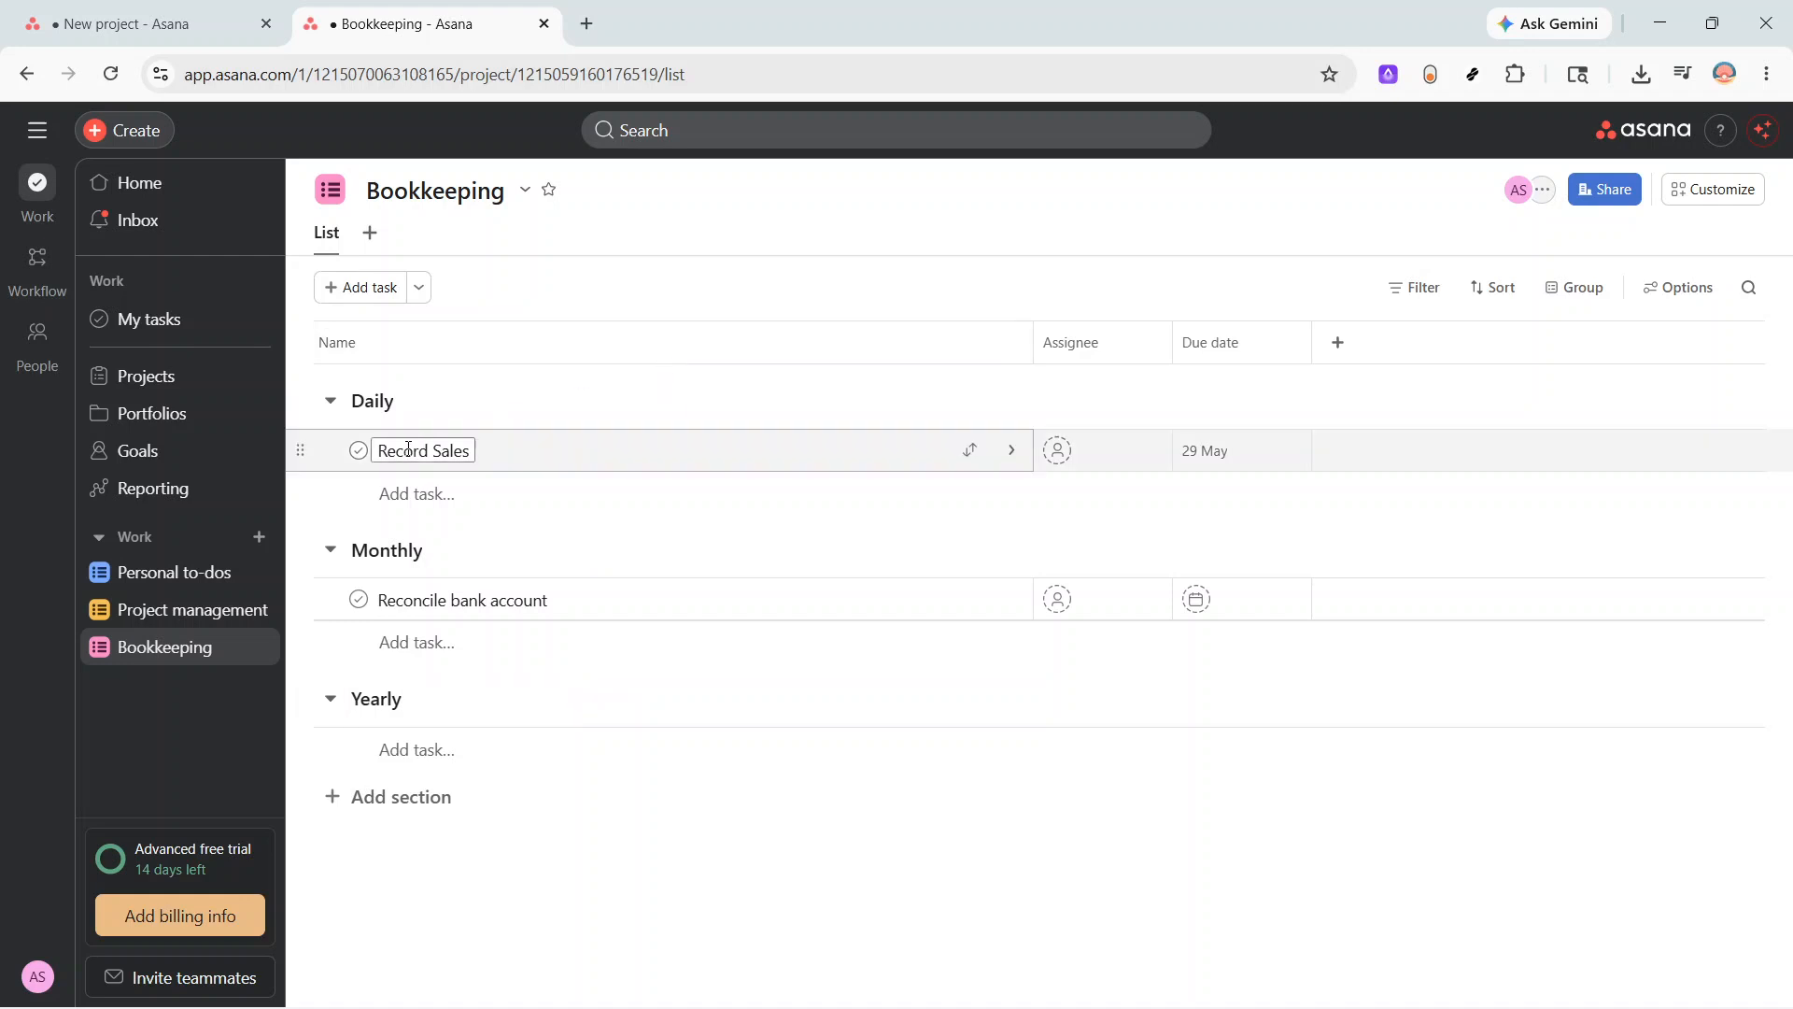
pyautogui.tripleClick(461, 452)
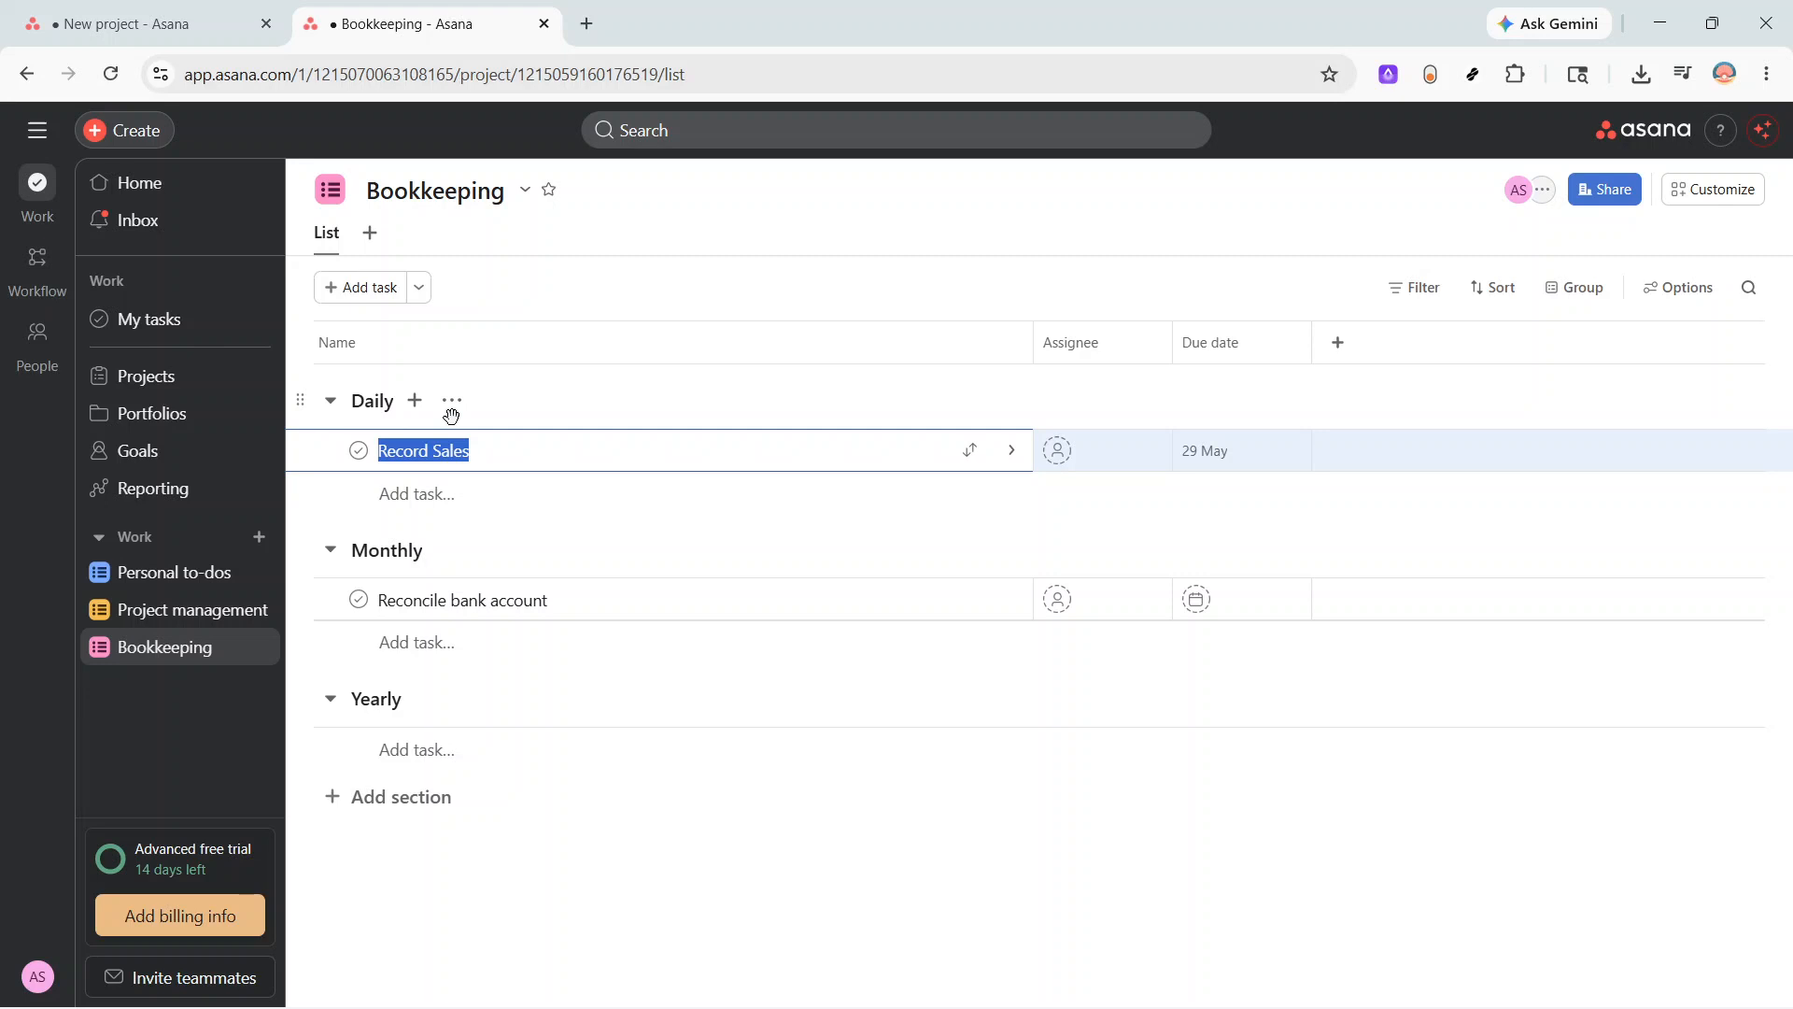
pyautogui.tripleClick(491, 611)
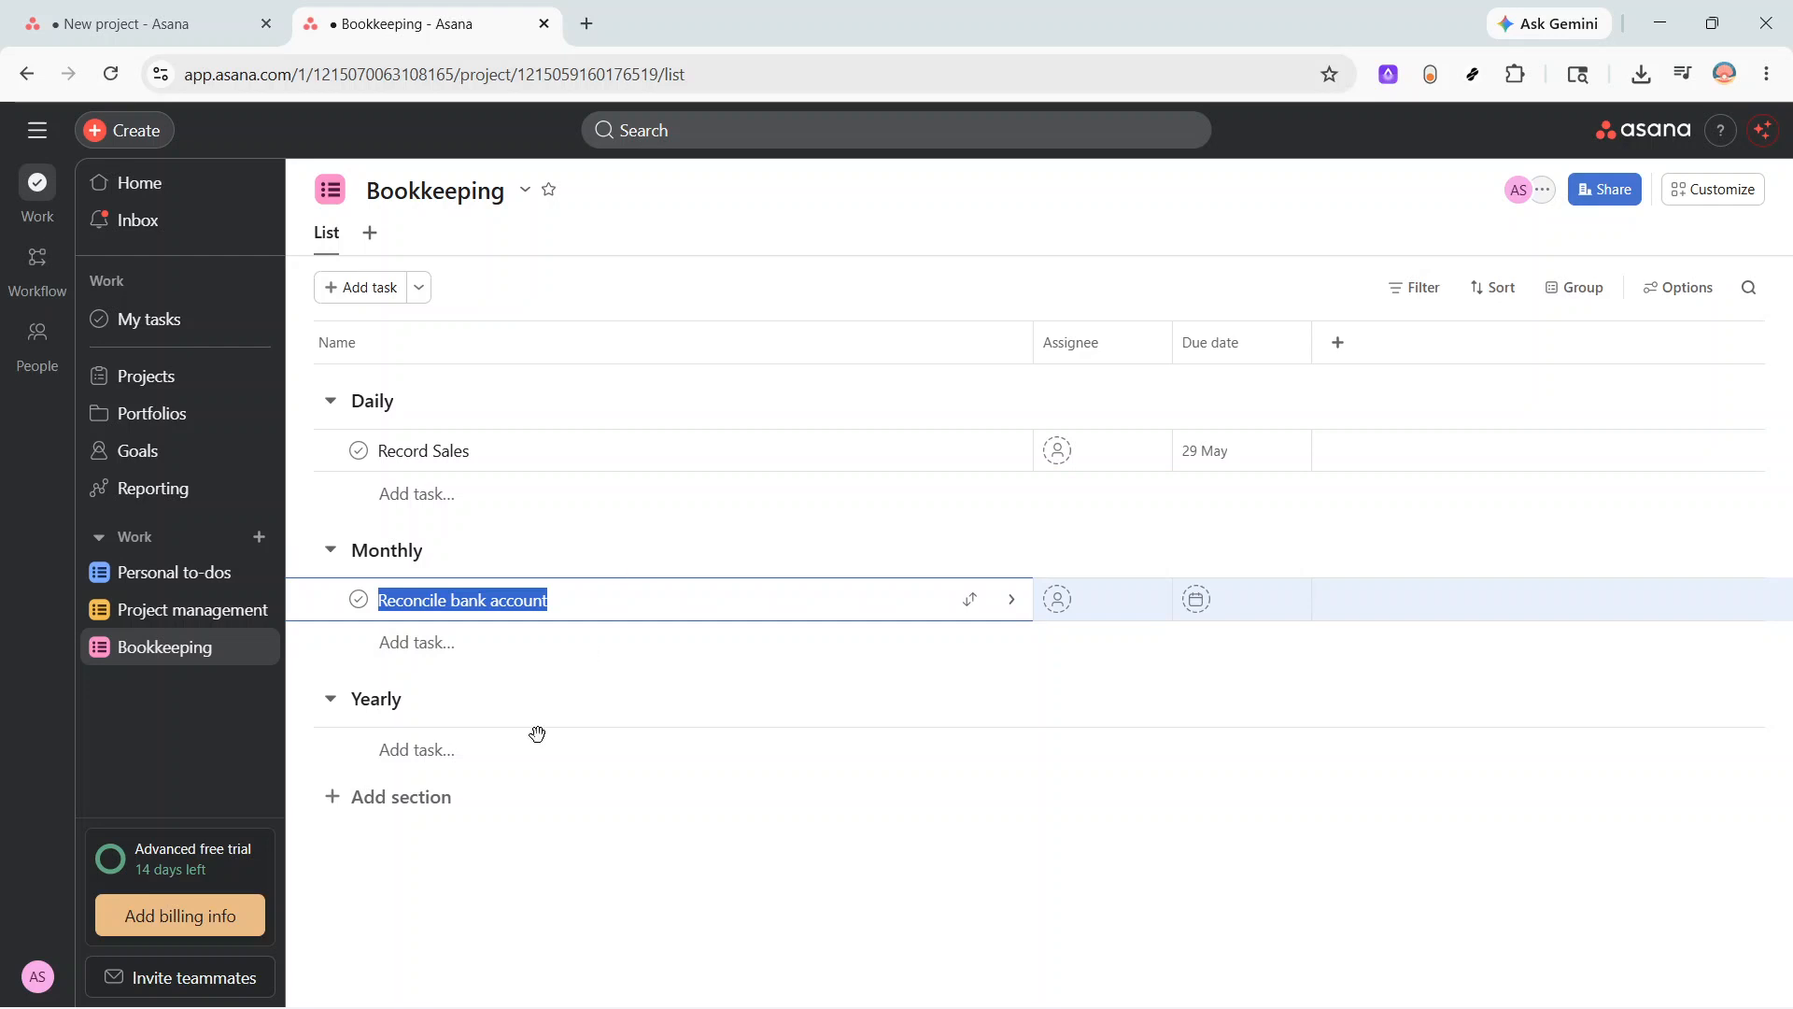
pyautogui.click(368, 707)
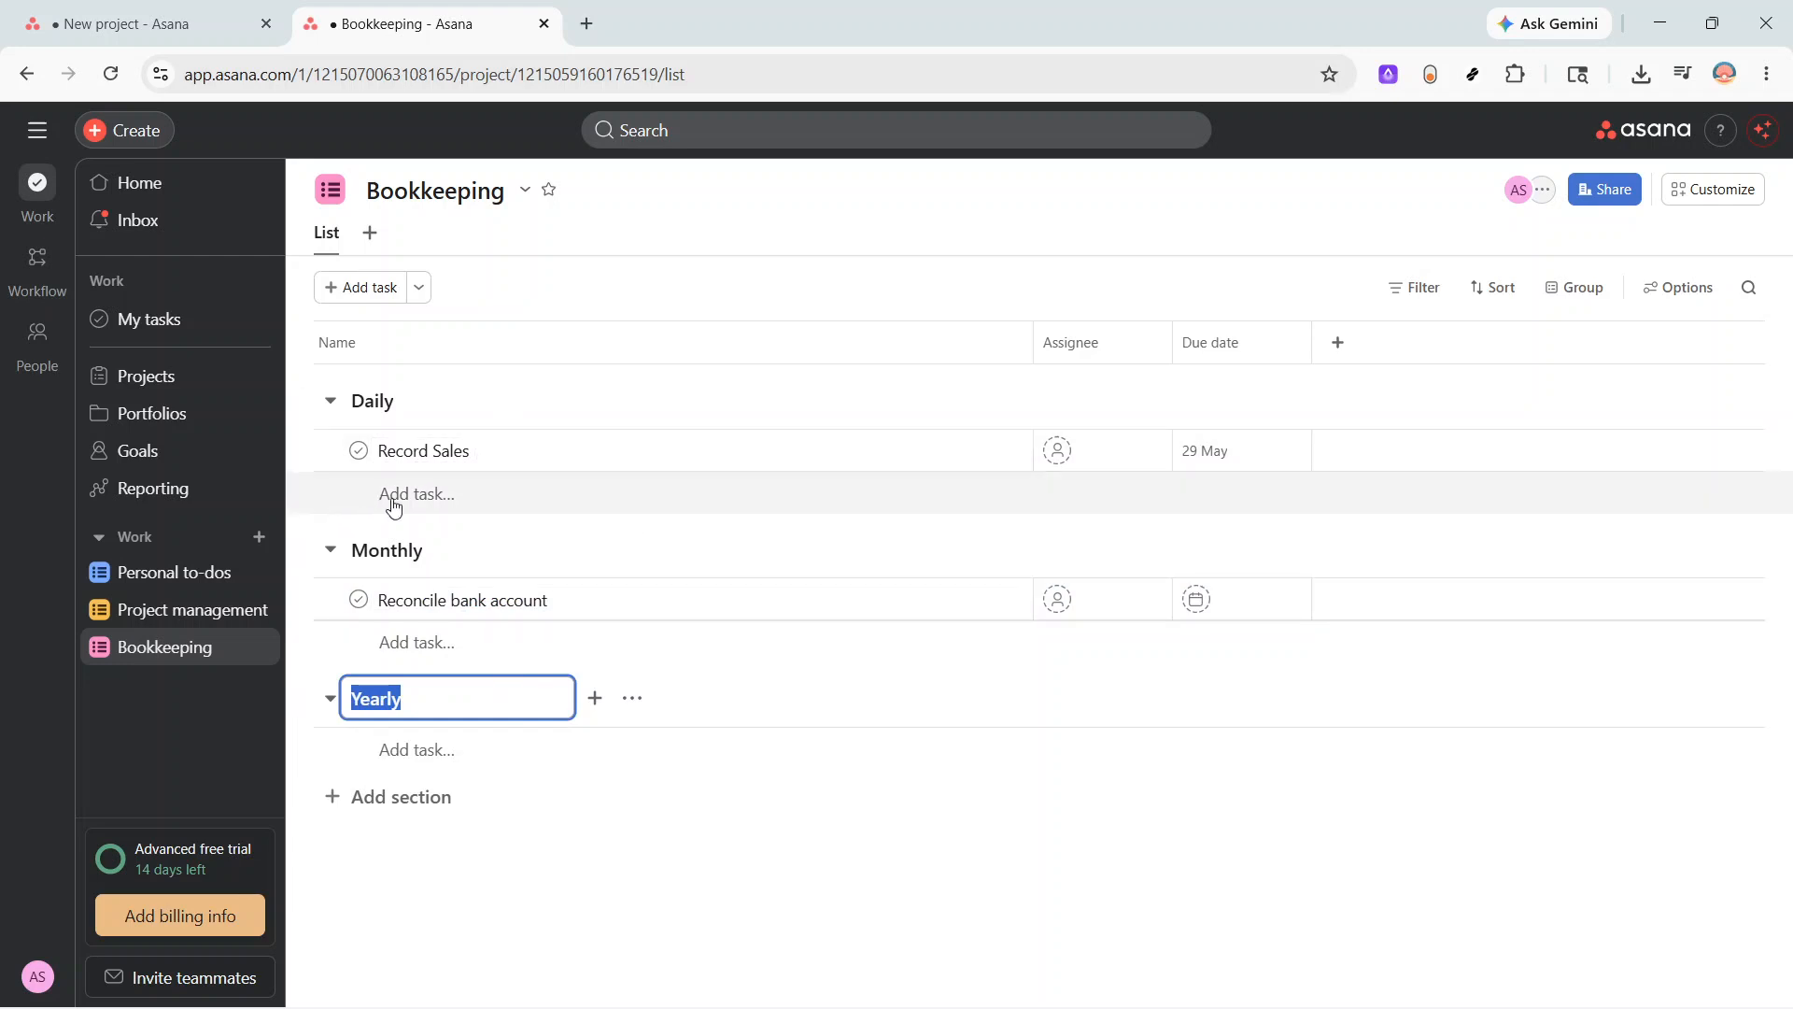
pyautogui.click(442, 498)
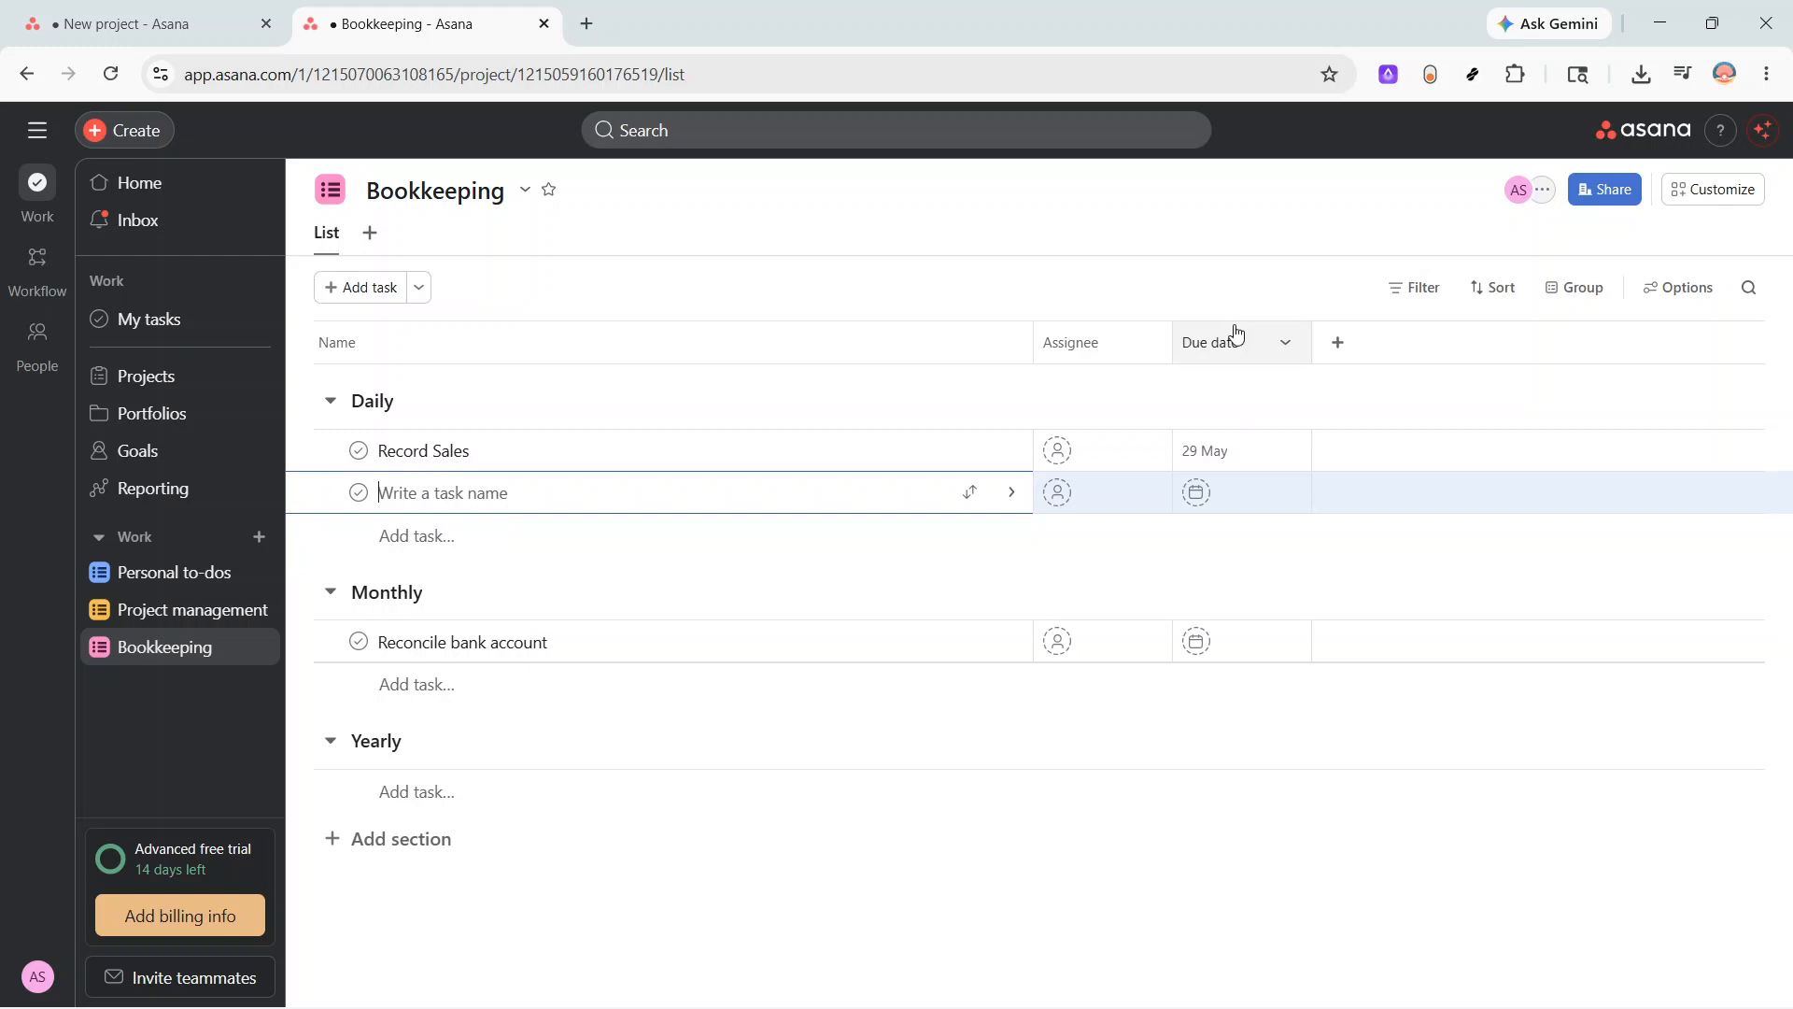
pyautogui.click(1339, 344)
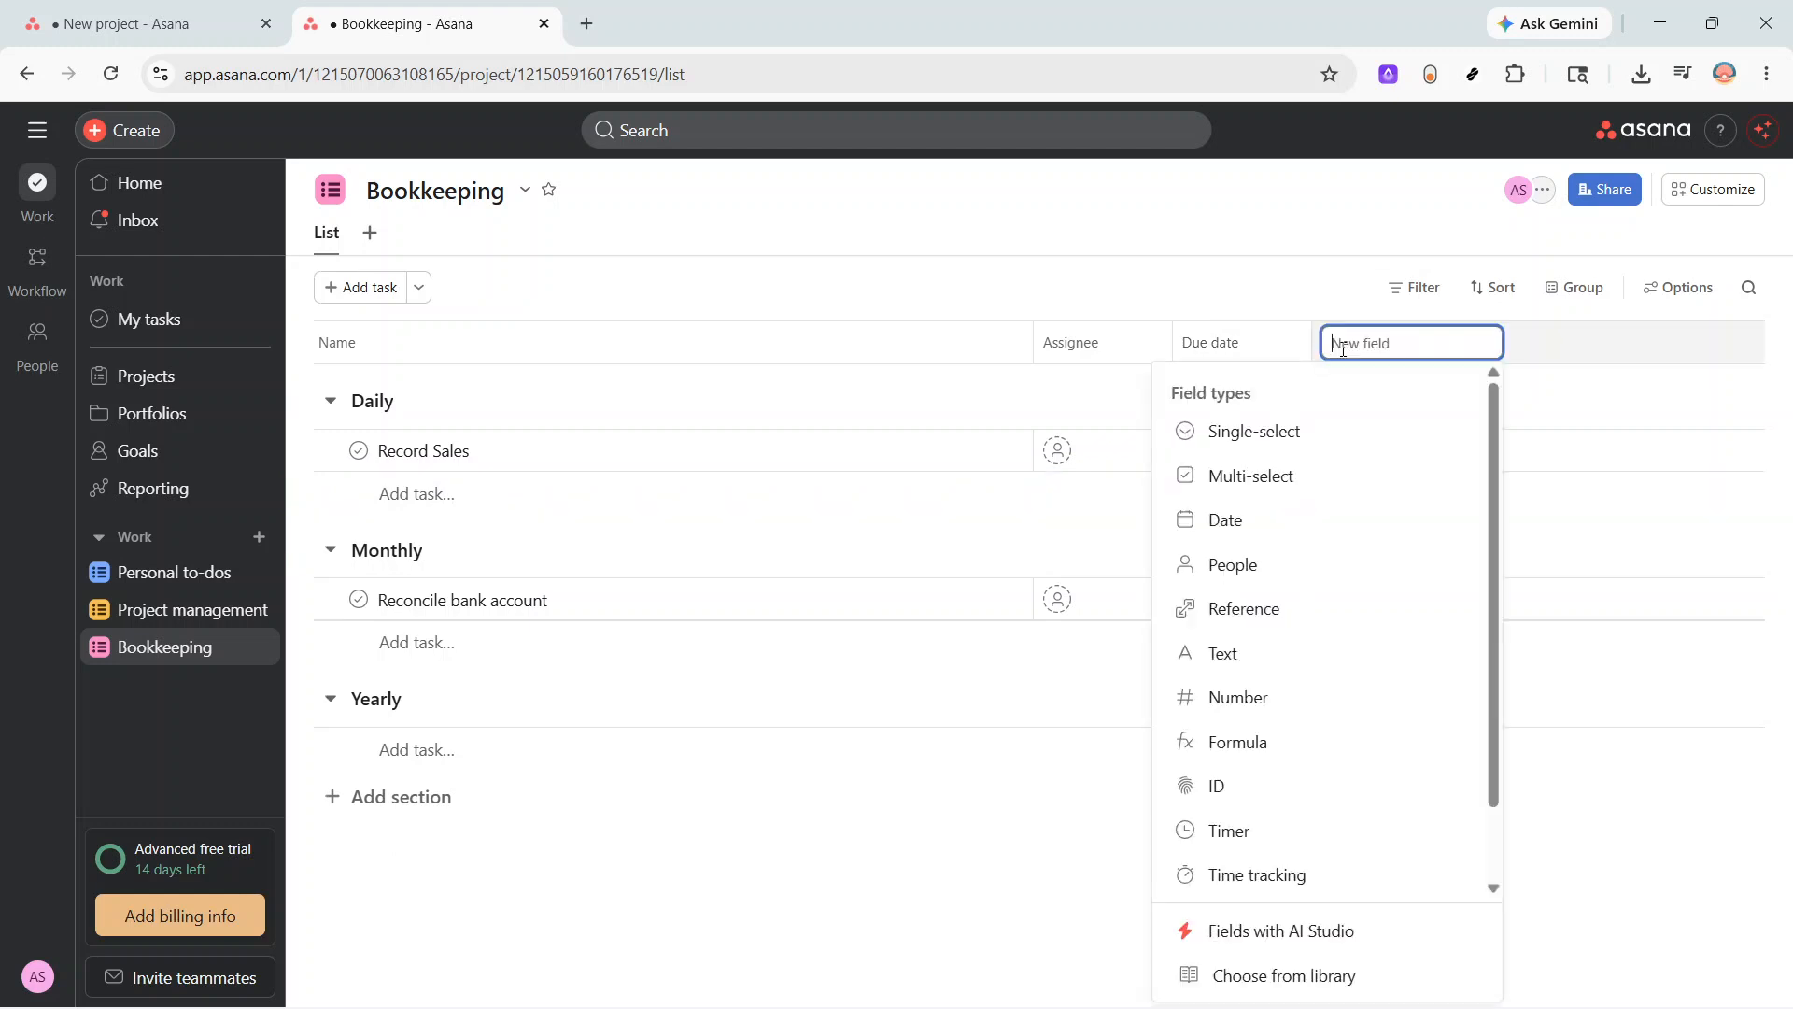
pyautogui.write('due')
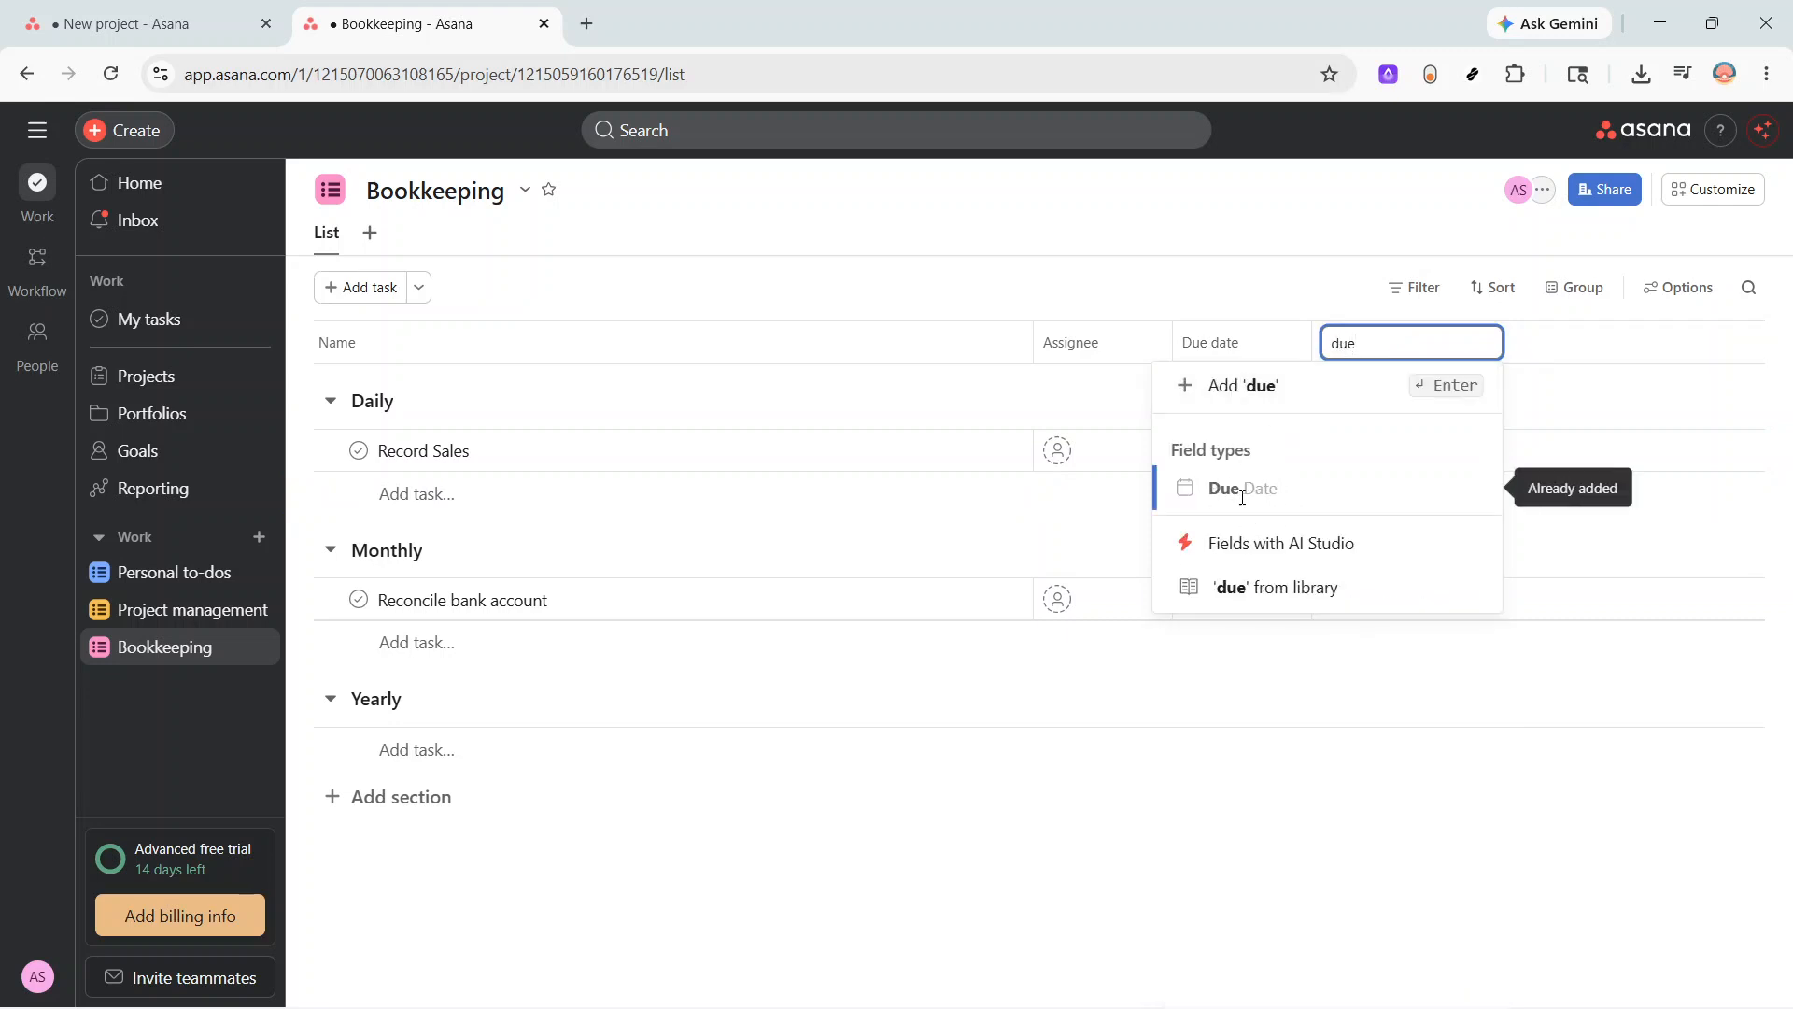
pyautogui.click(1324, 194)
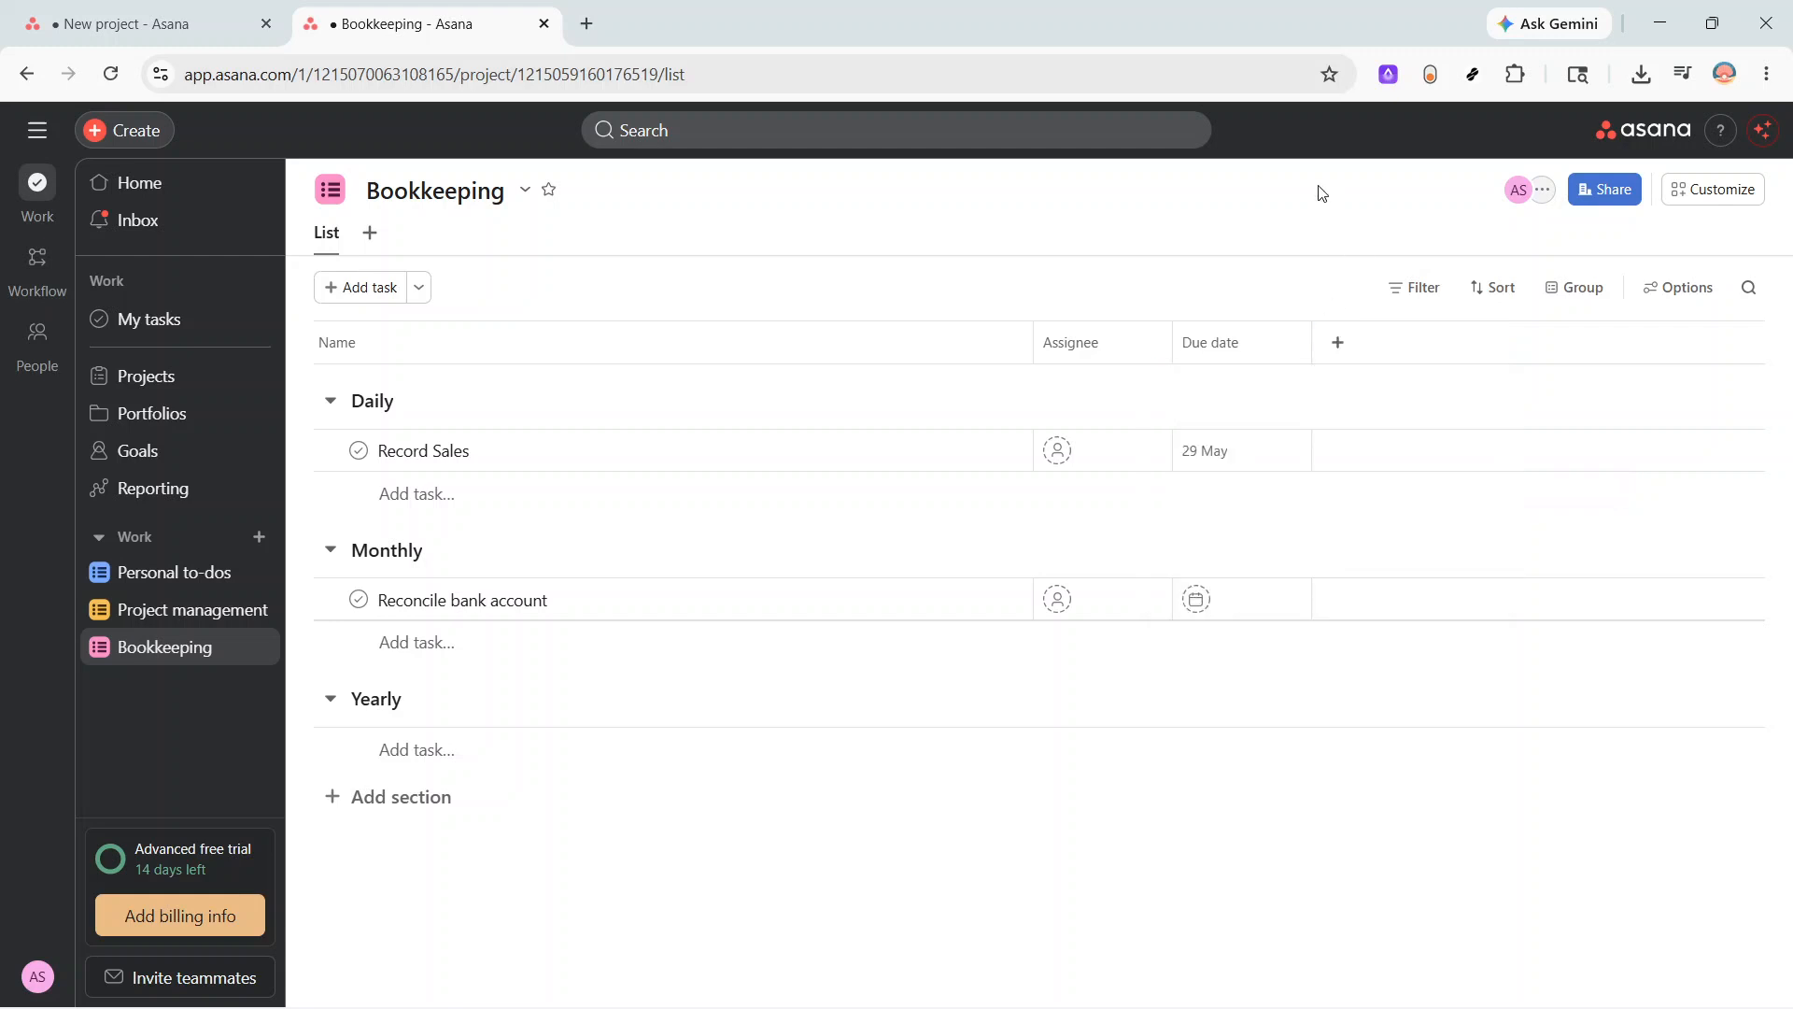
pyautogui.click(1207, 449)
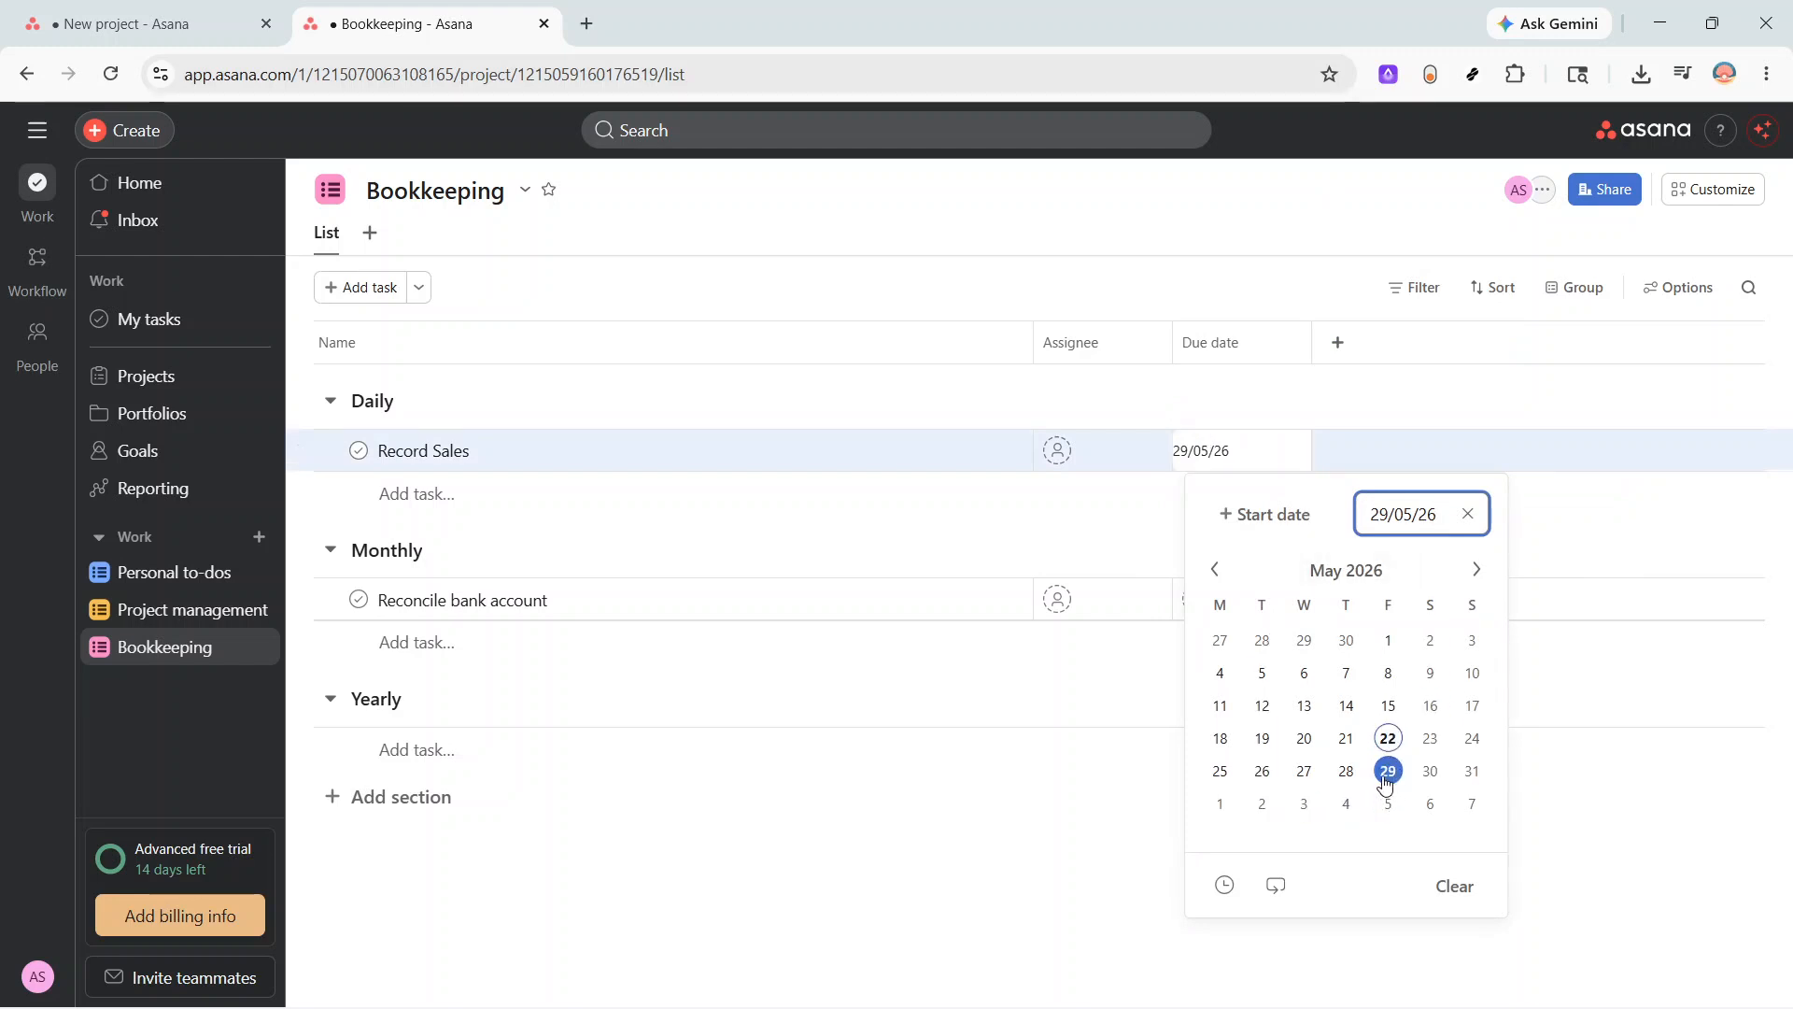
pyautogui.click(1401, 954)
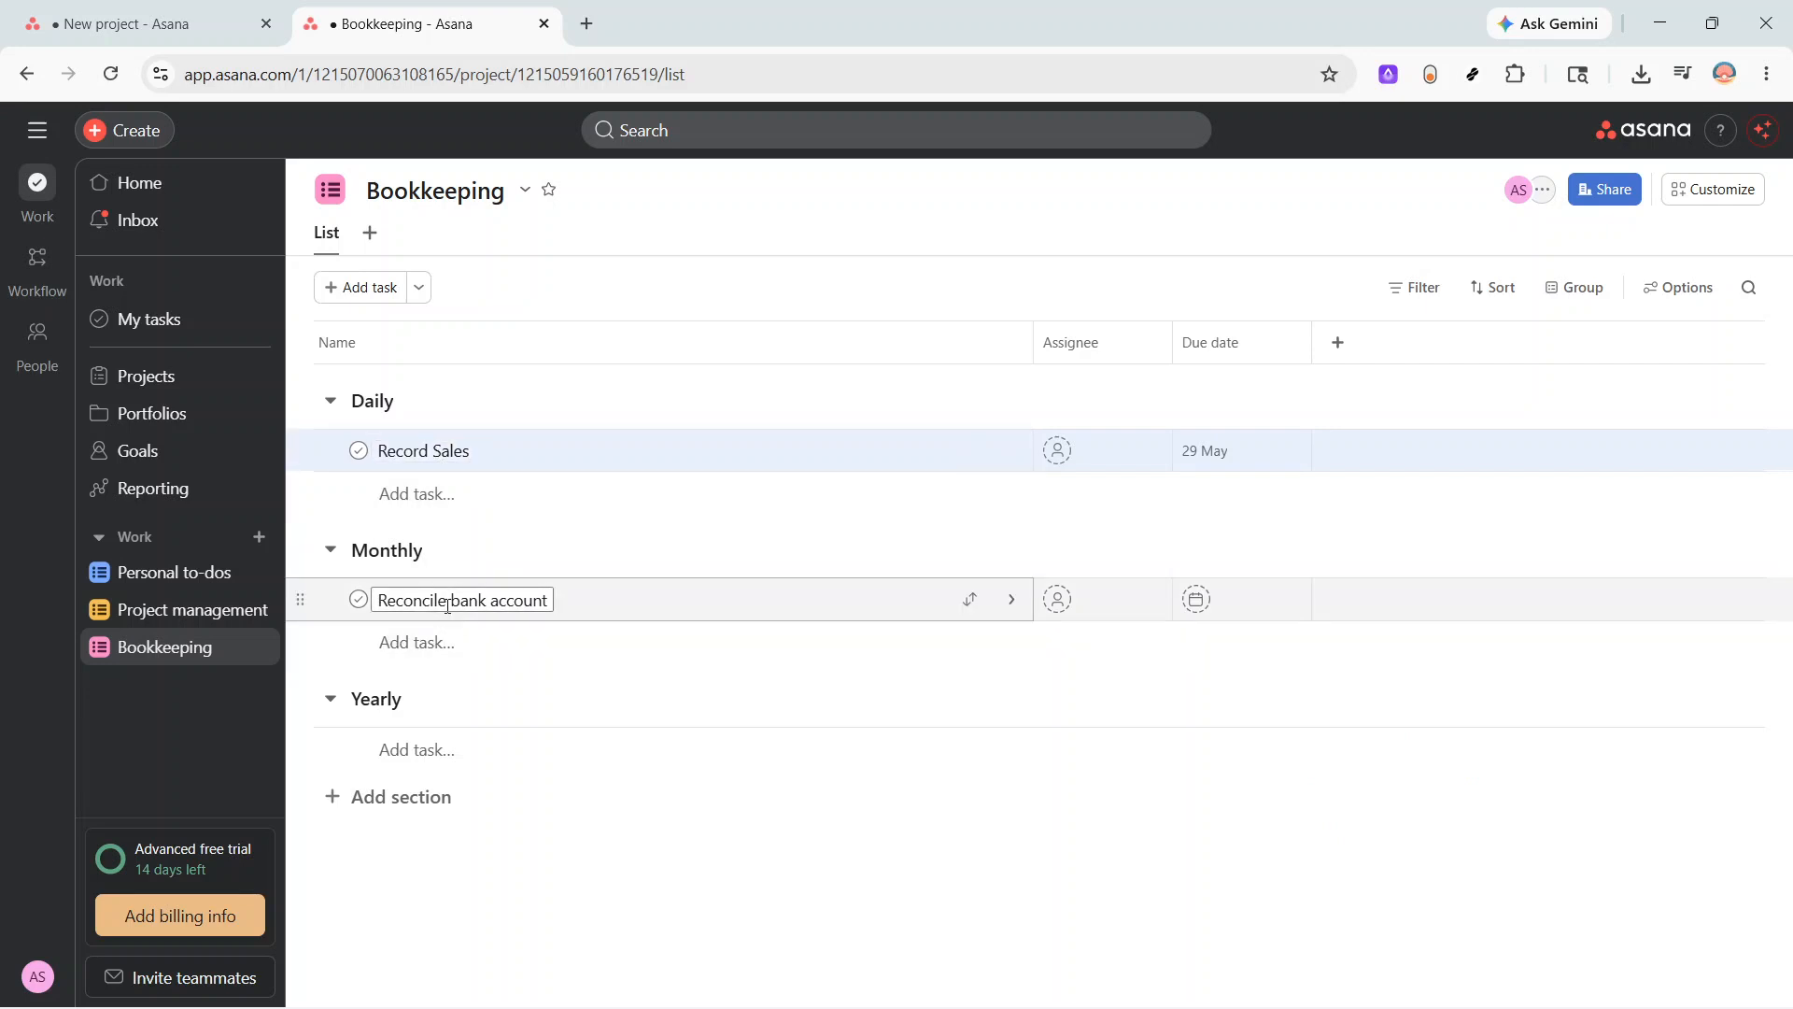
# - Open the Reconcile bank account task and make it due 22/05/26, repeating weekly on Fridays
pyautogui.click(633, 612)
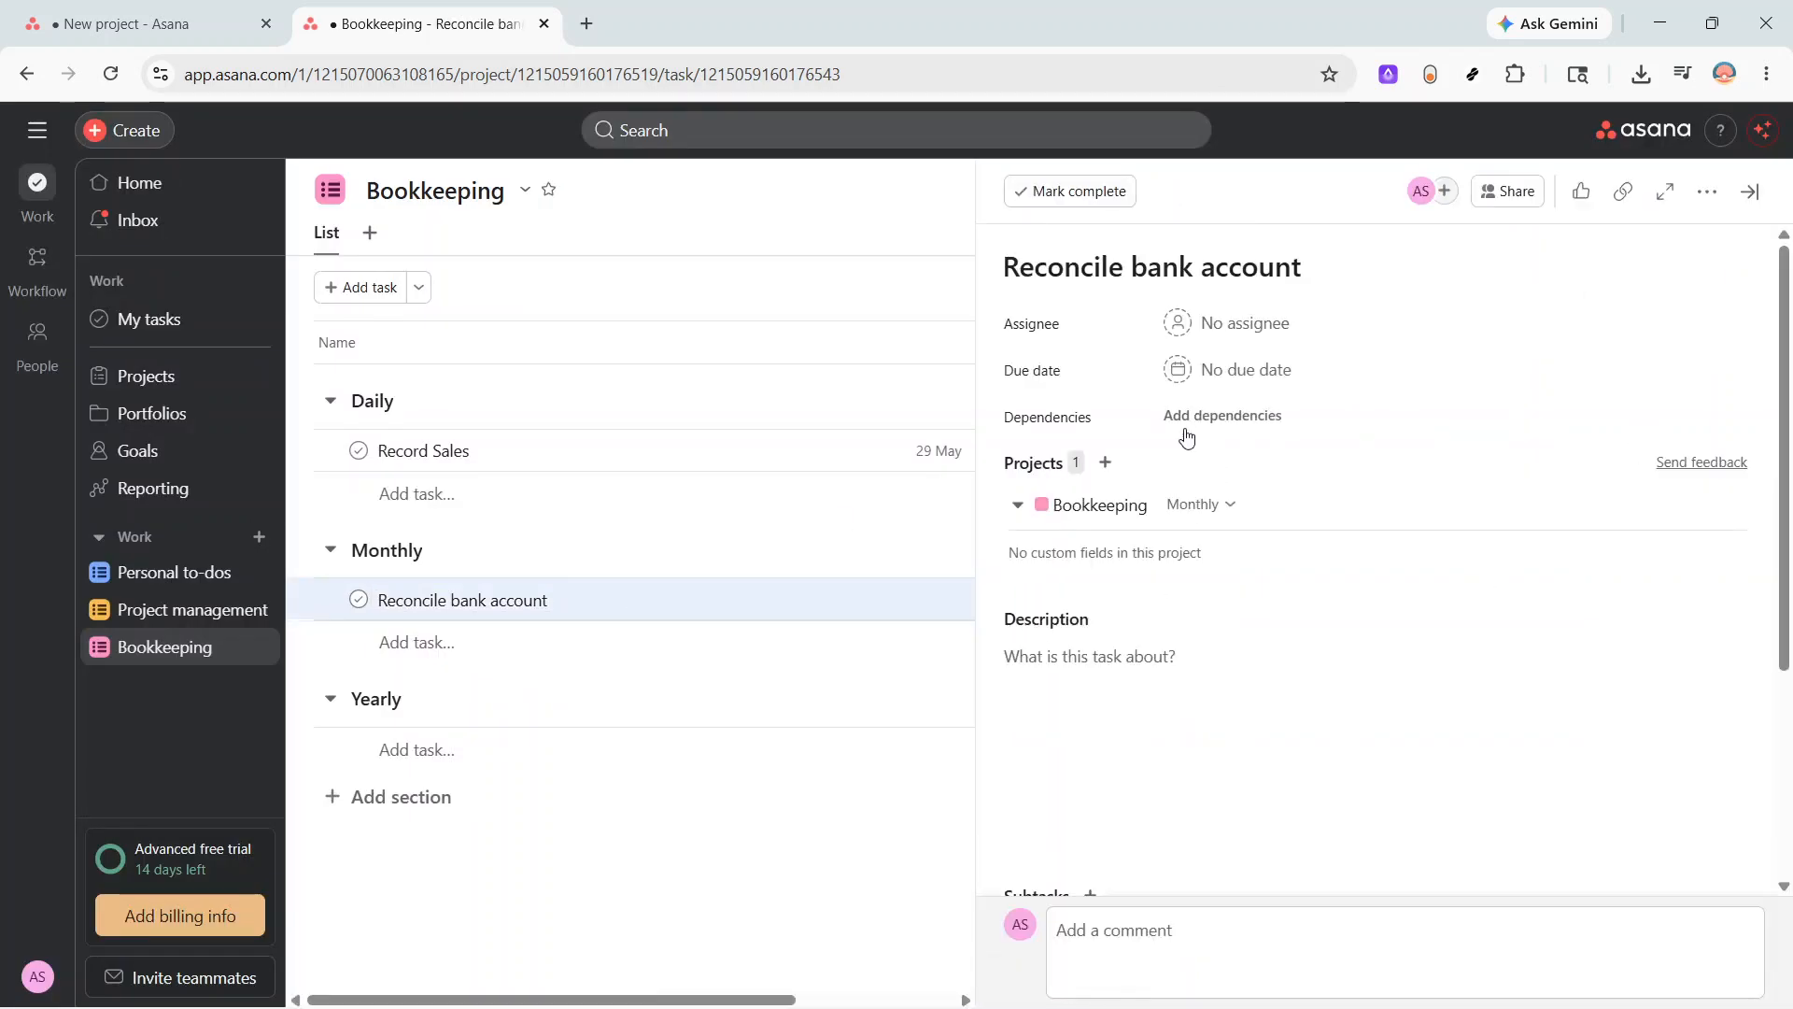
pyautogui.click(1237, 373)
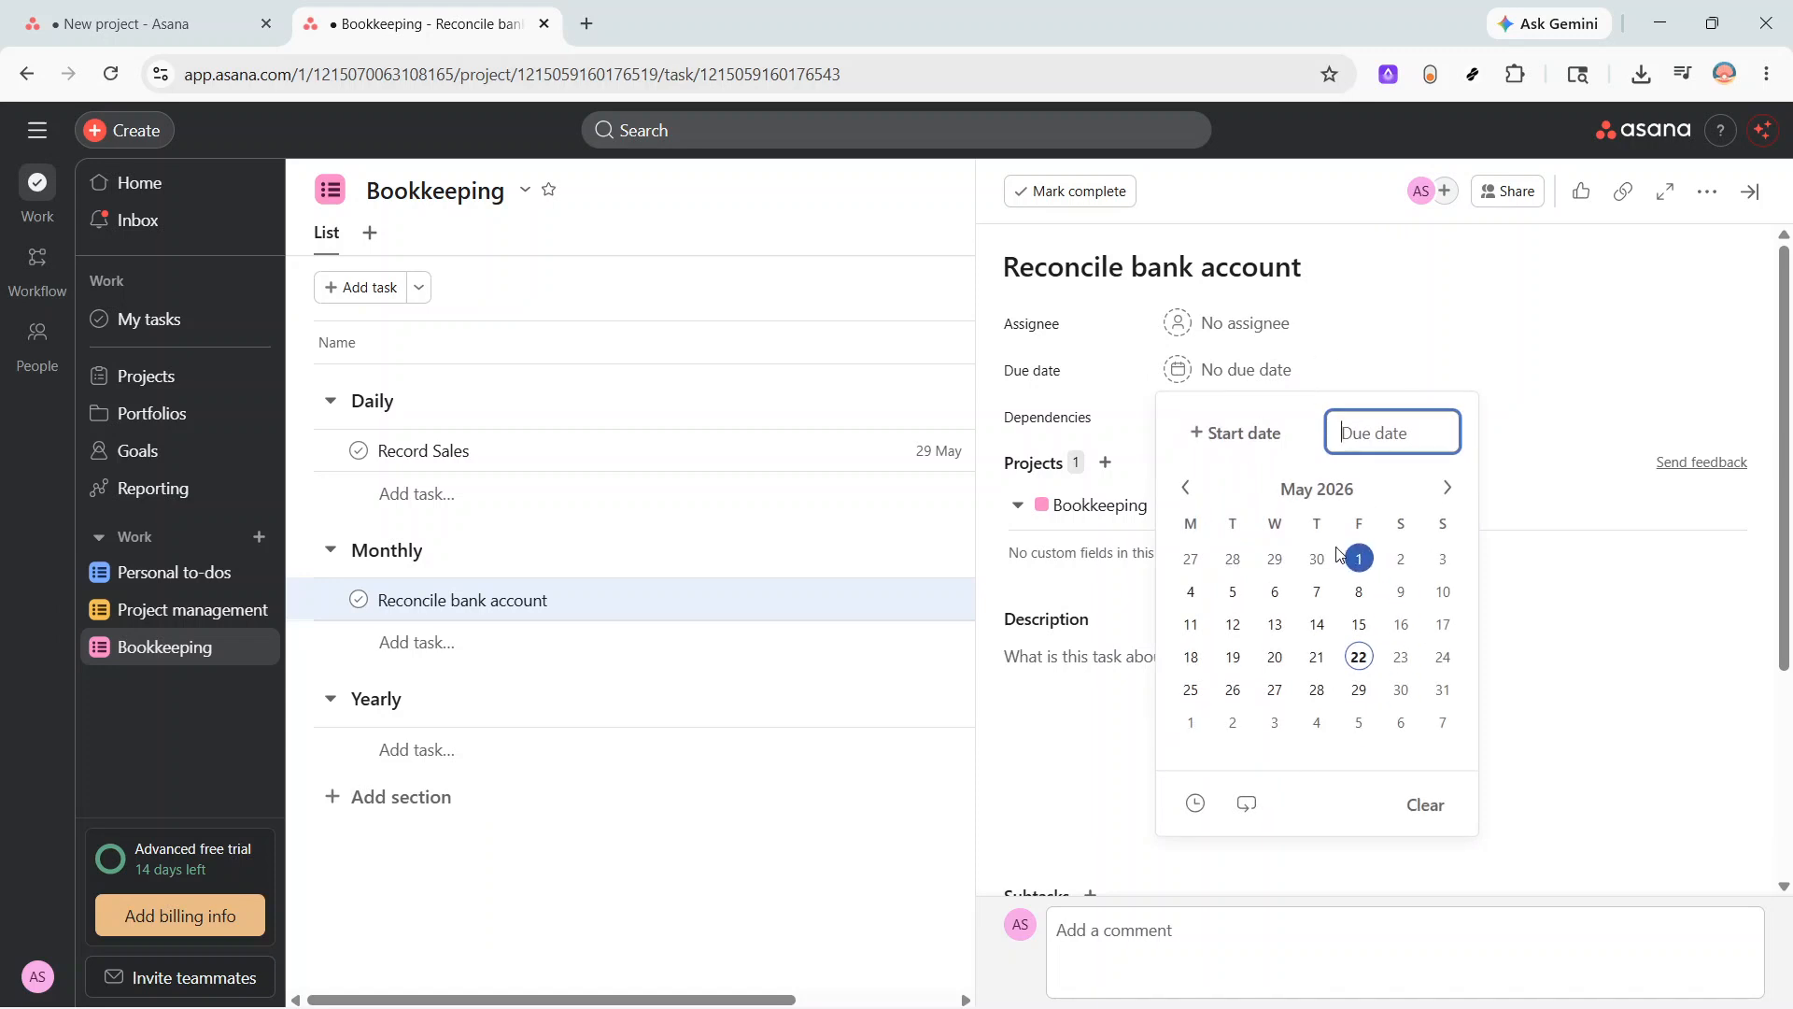
pyautogui.click(1251, 807)
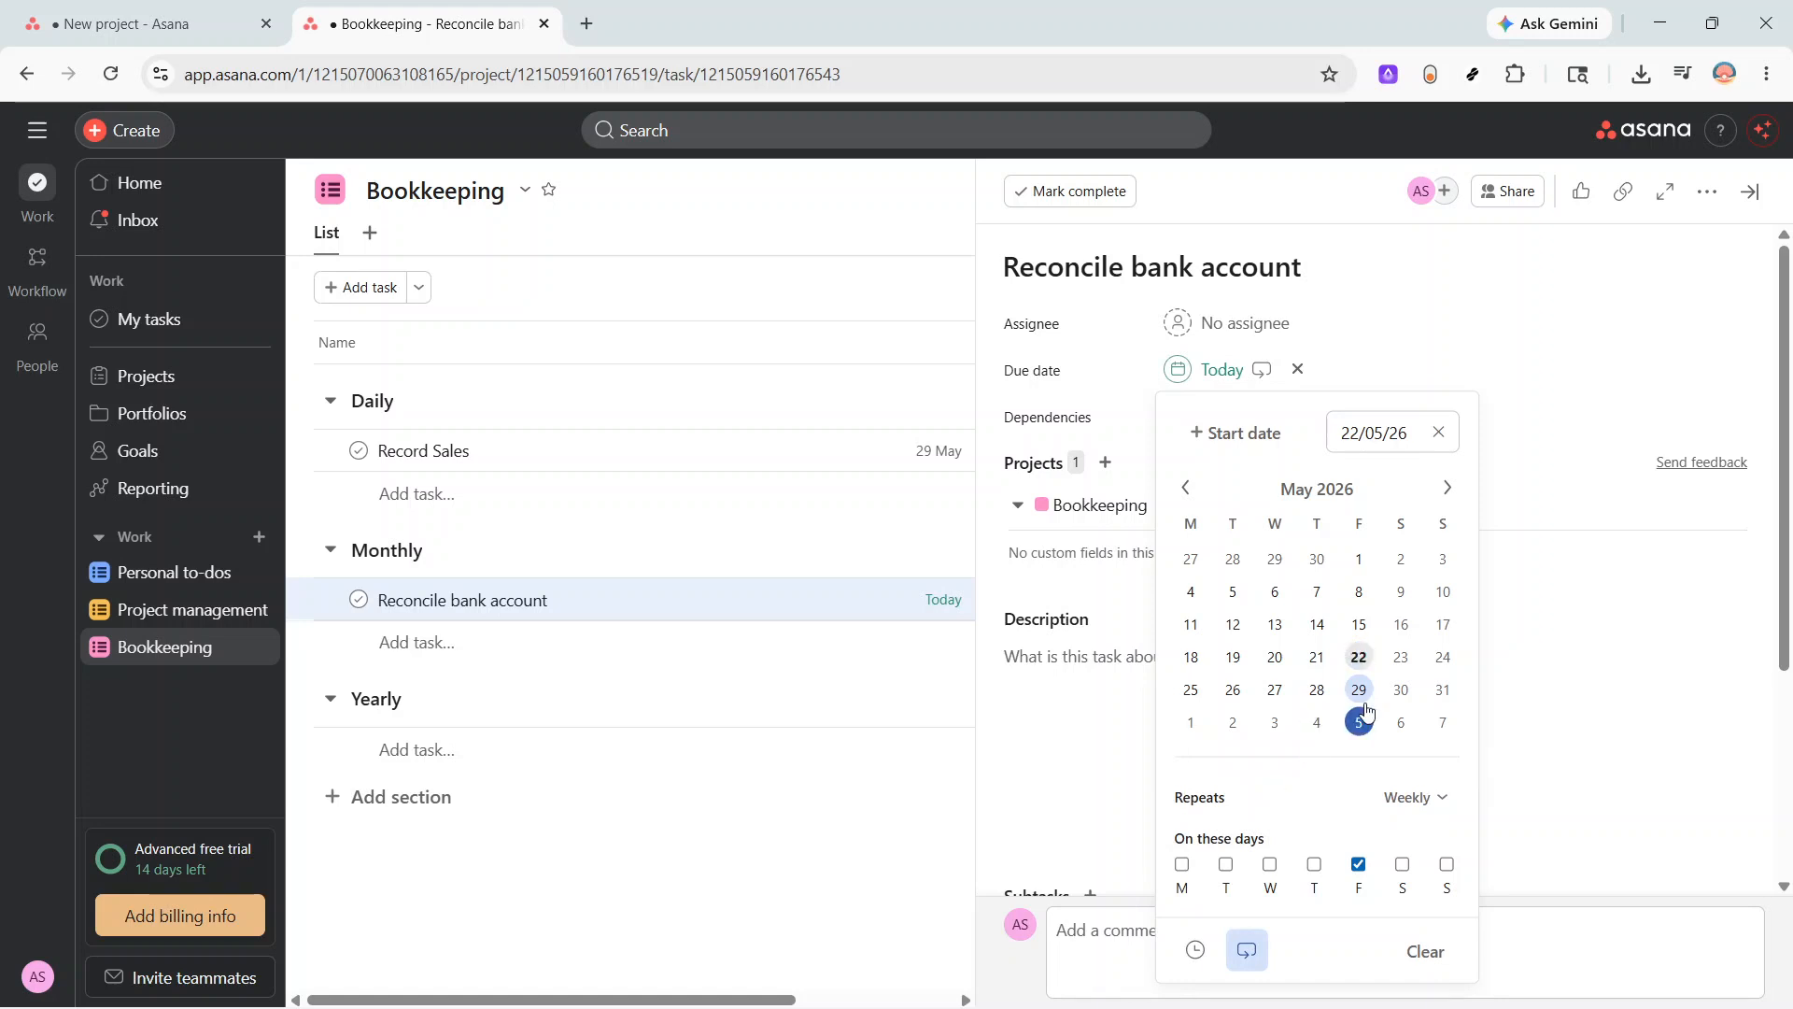
pyautogui.click(1393, 795)
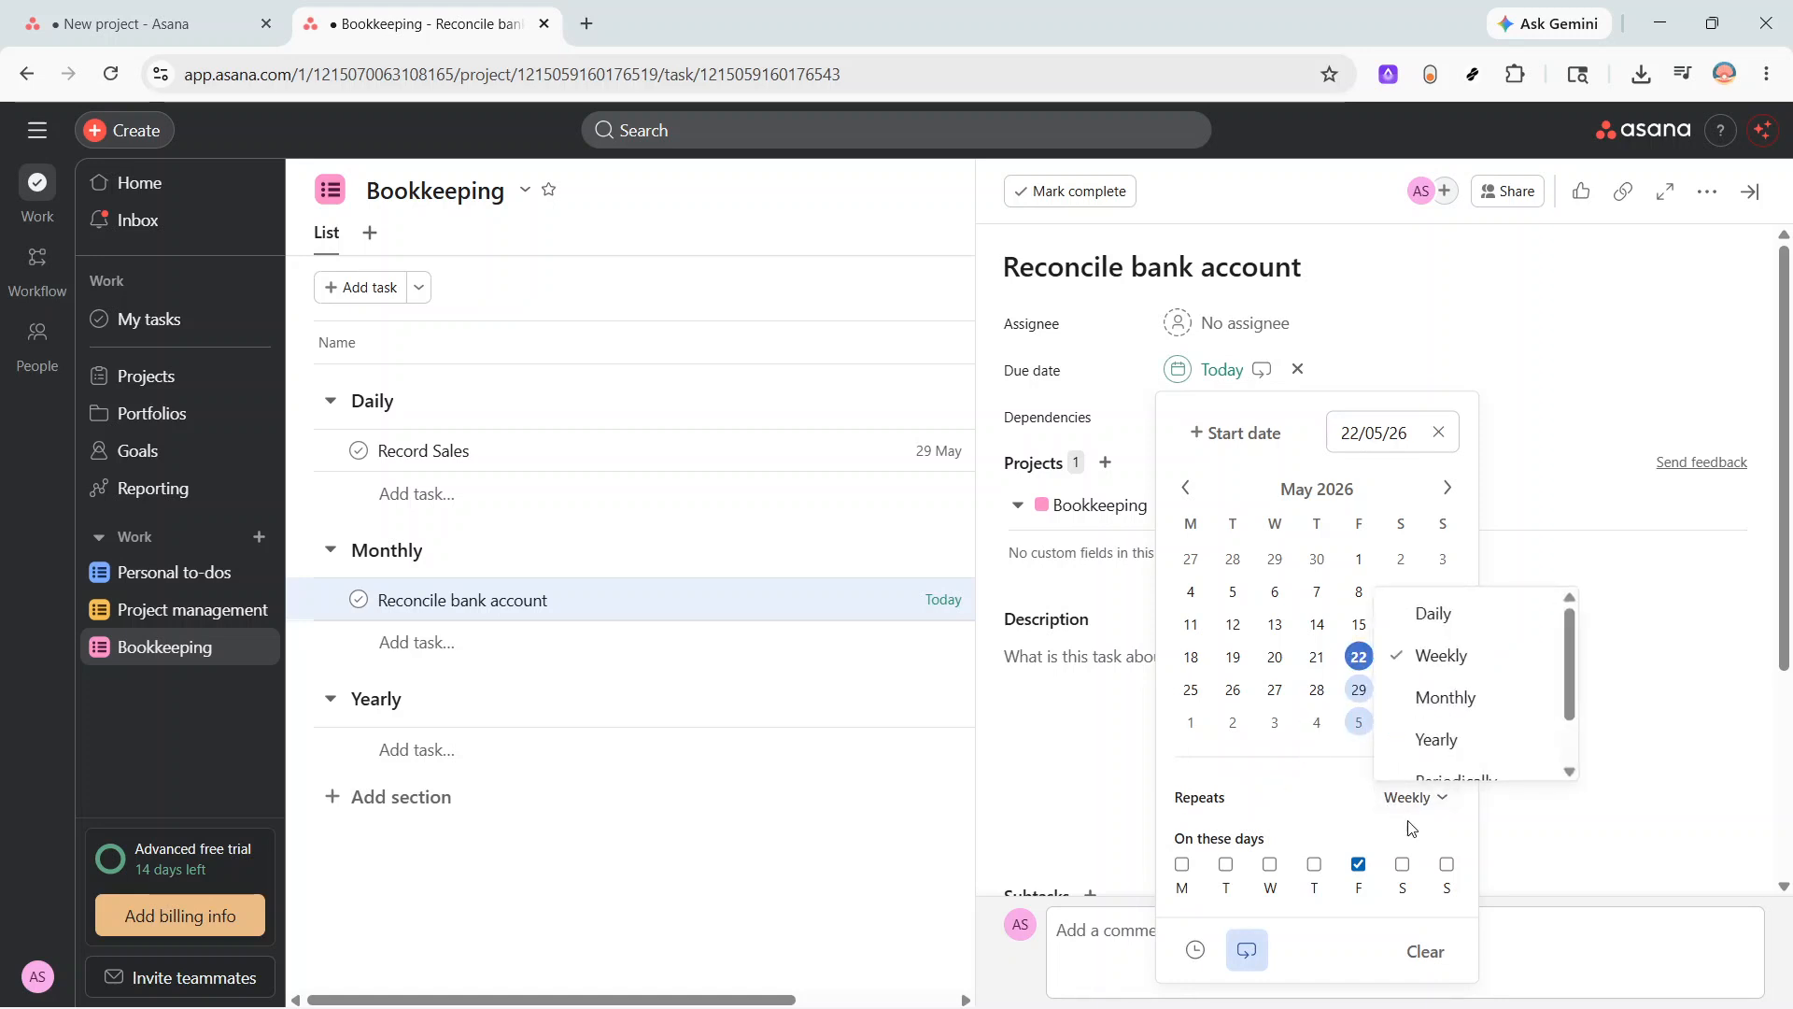
pyautogui.scroll(-1, 1436, 725)
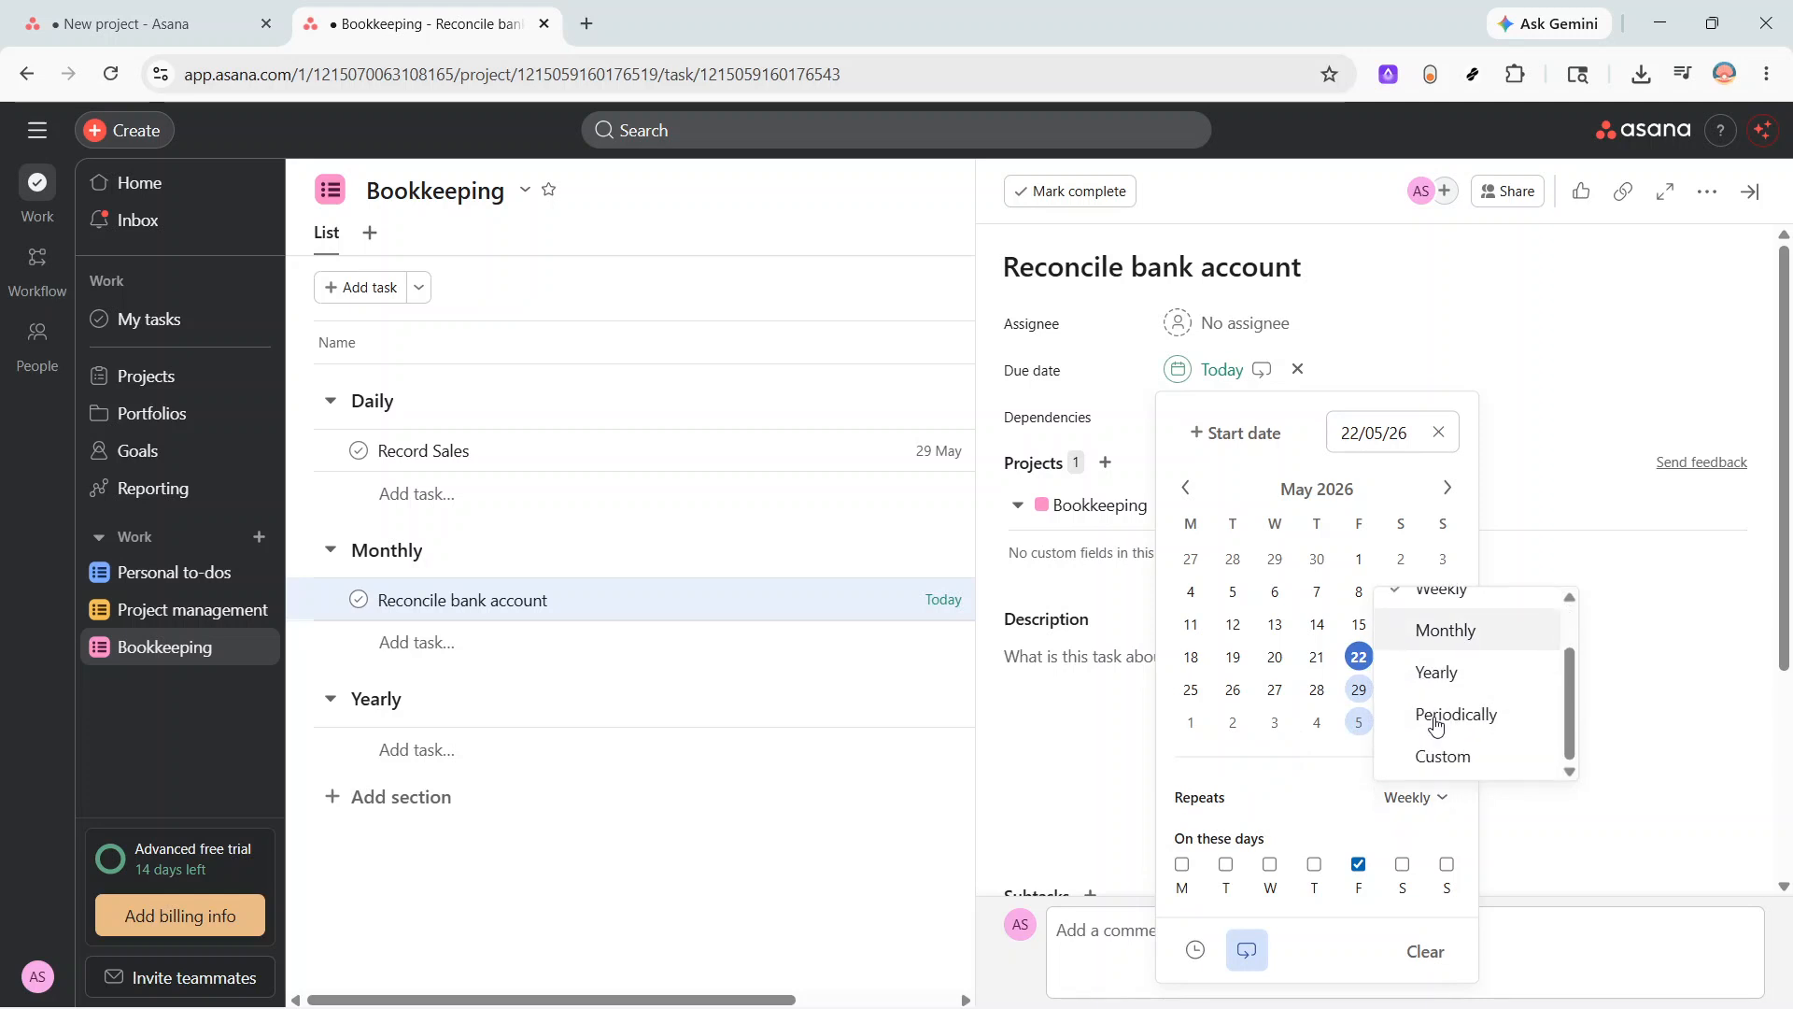
pyautogui.scroll(1, 1436, 725)
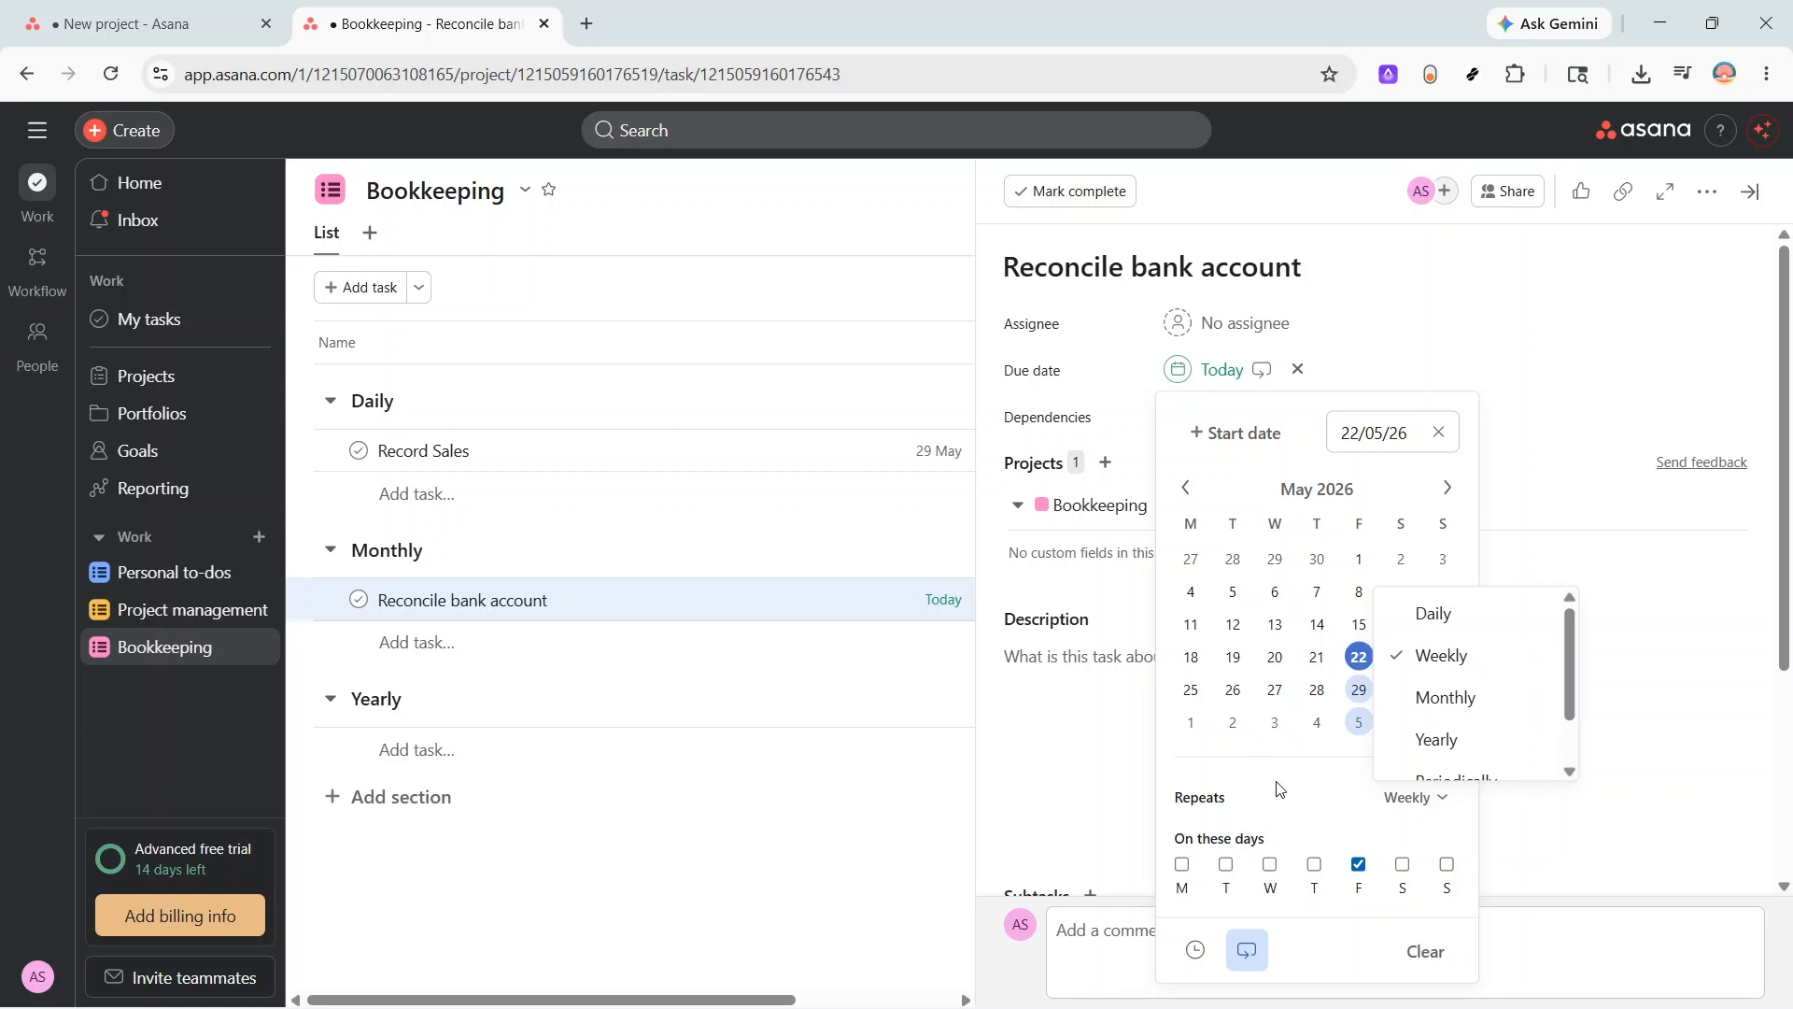
pyautogui.click(1290, 800)
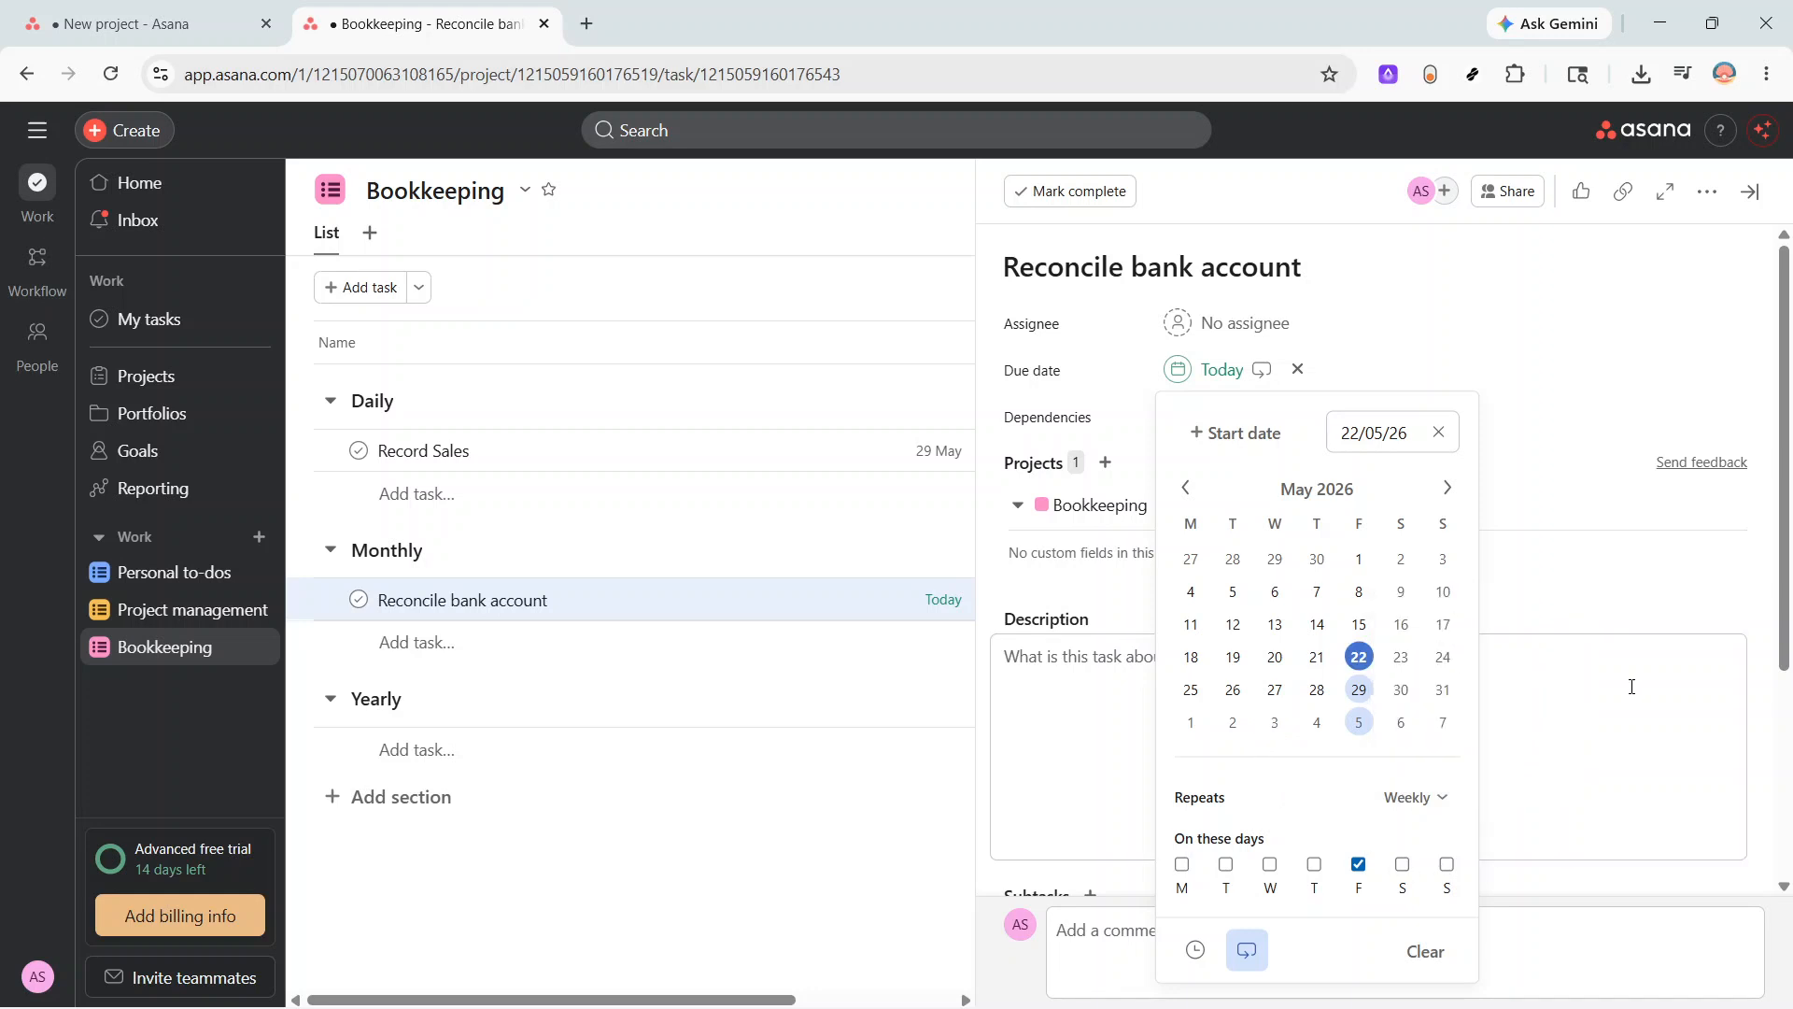
pyautogui.click(1566, 577)
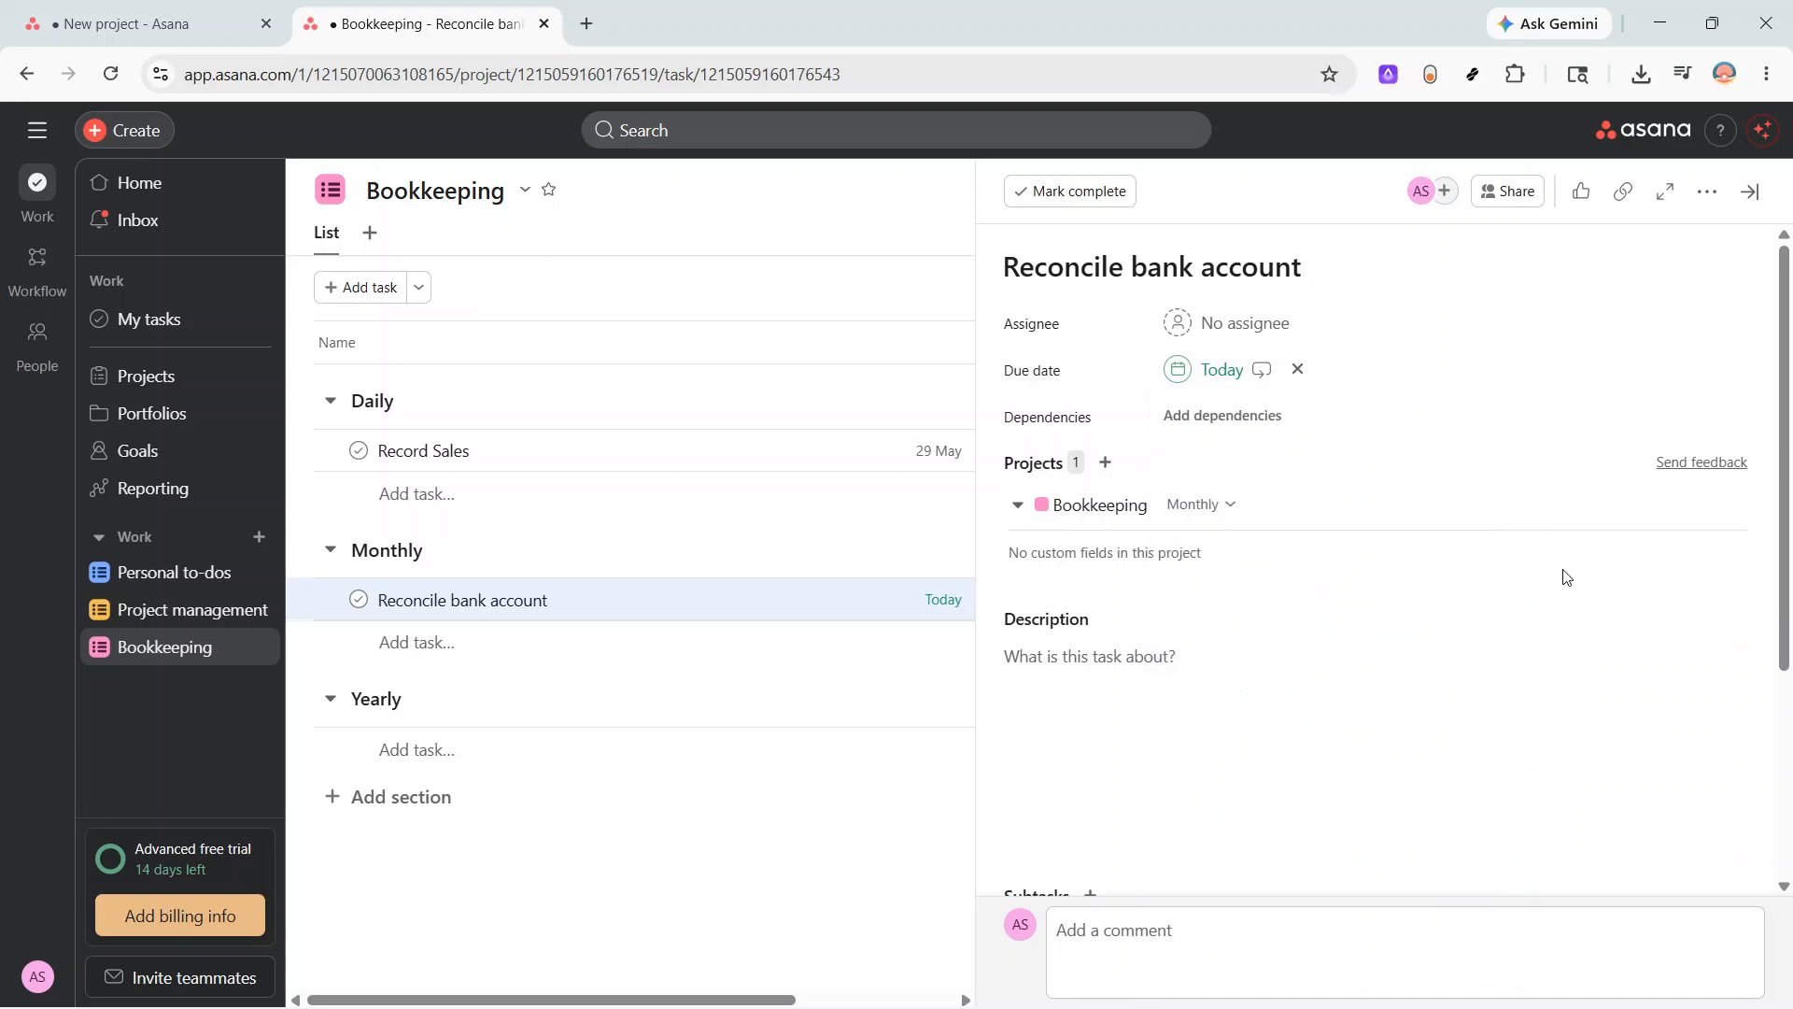
pyautogui.scroll(-3, 1485, 691)
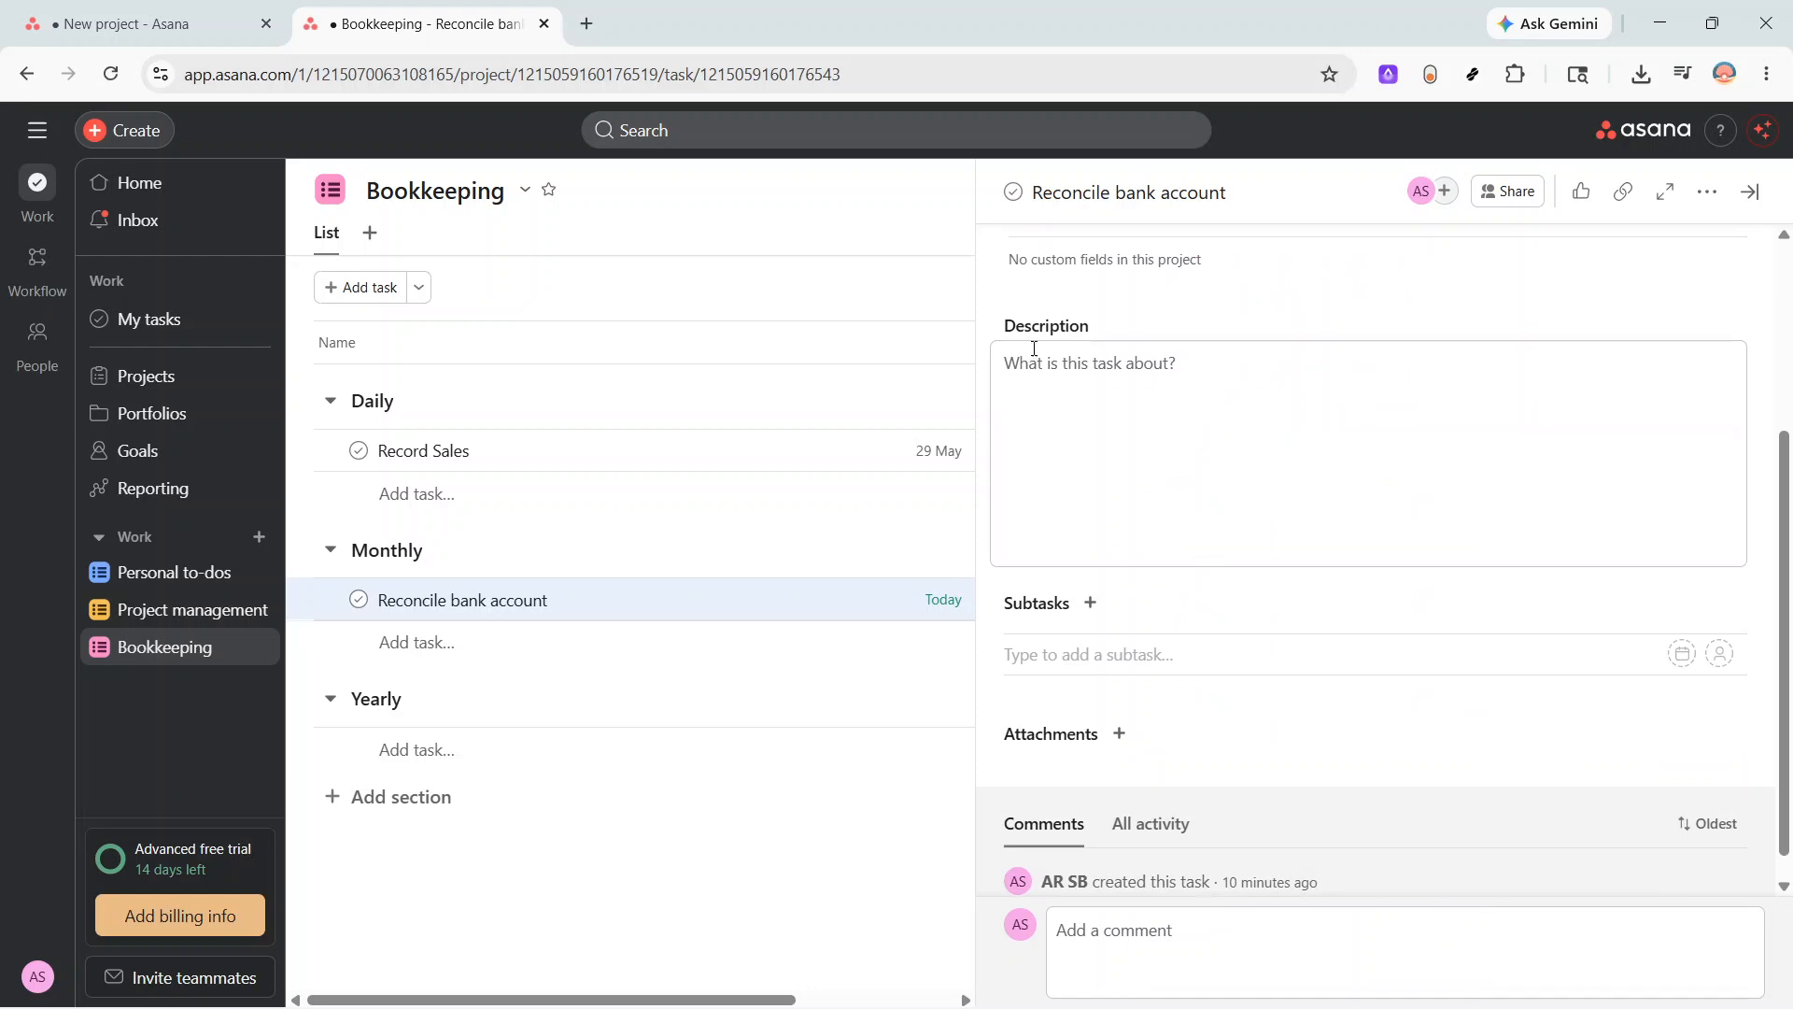
pyautogui.moveTo(997, 336); pyautogui.dragTo(1105, 340)
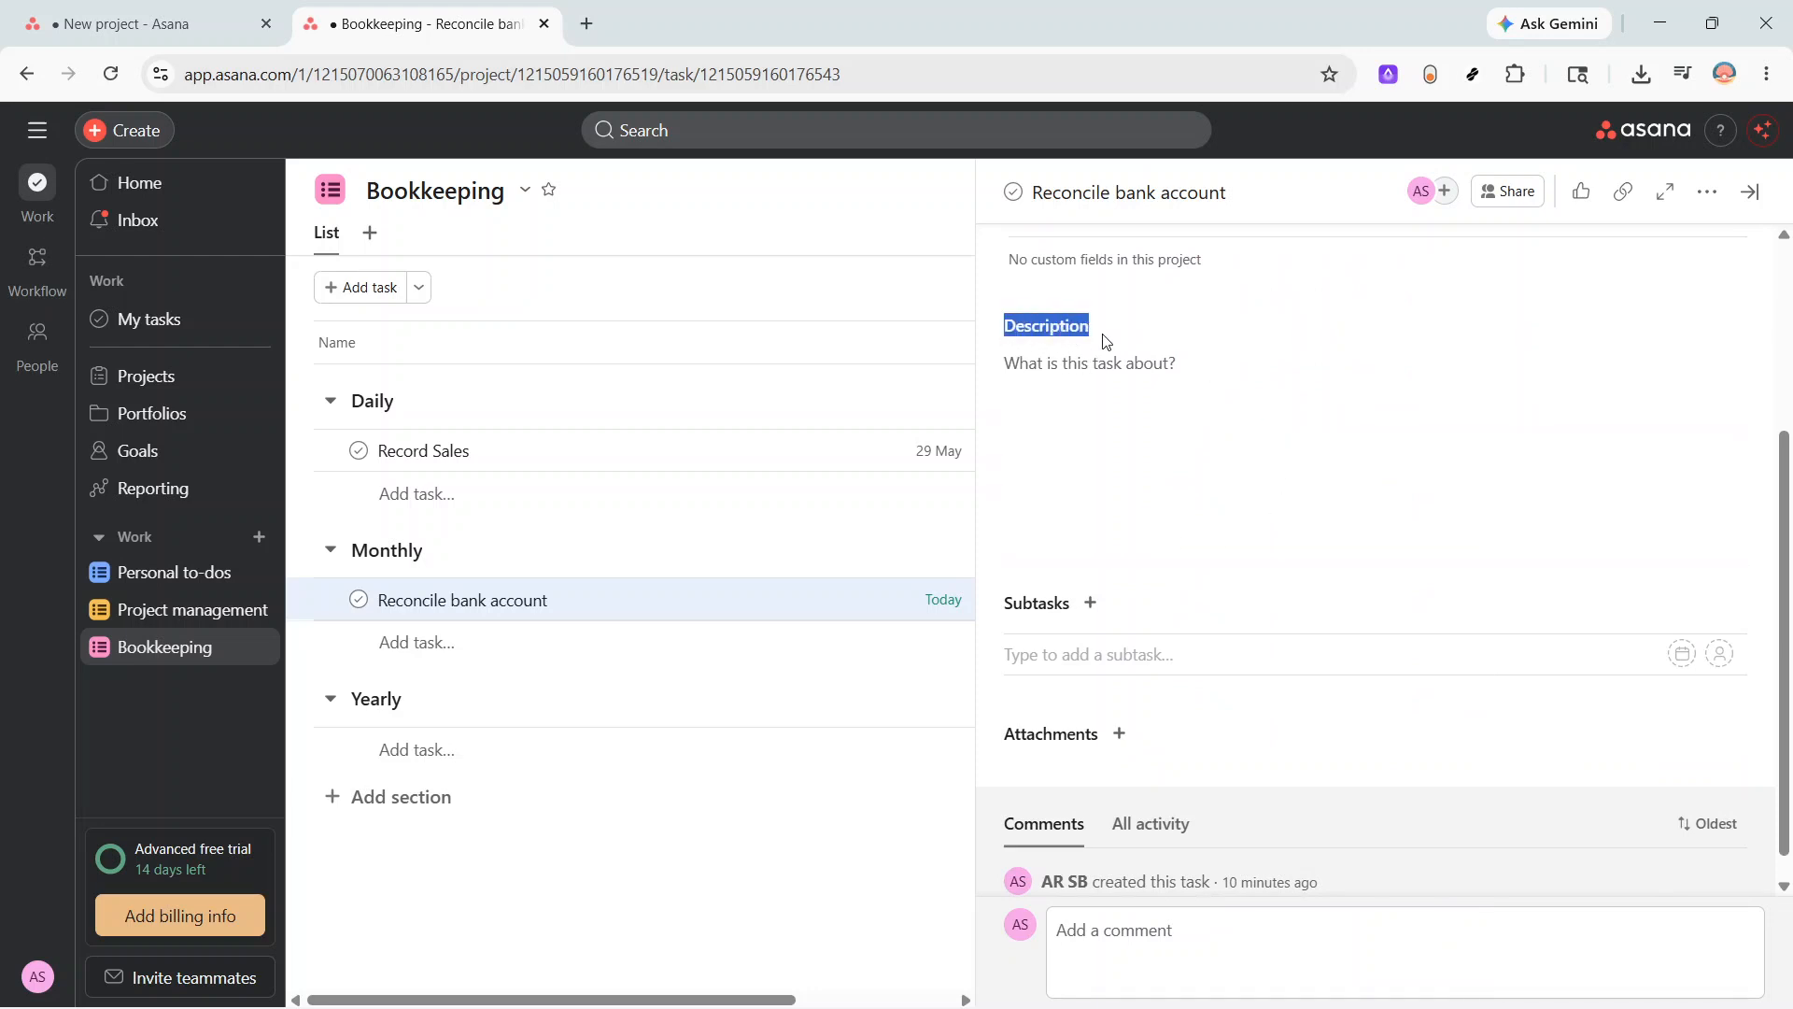